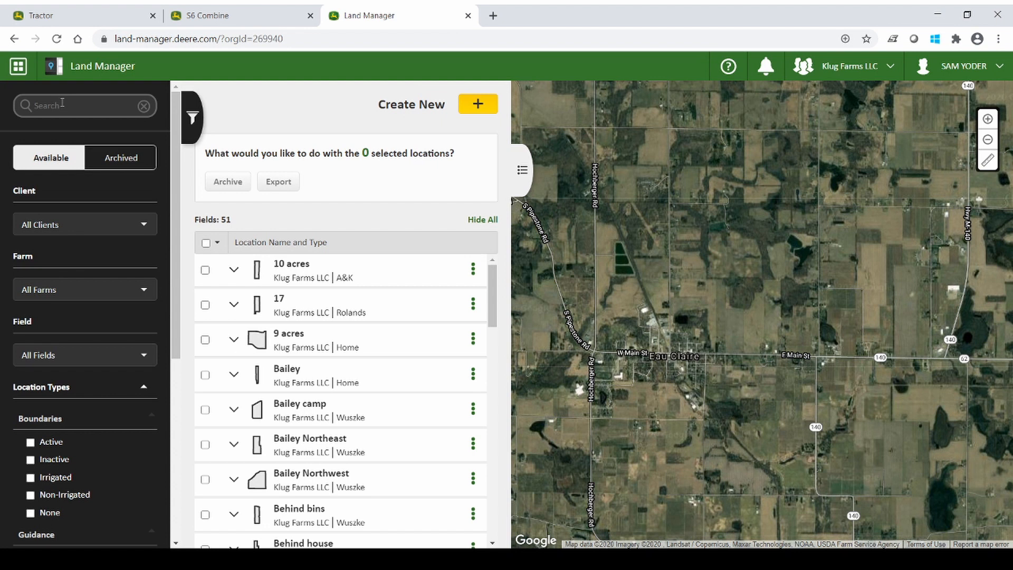
Create a field named test for client Klug Farms LLC on the Home farm and save it
left_click(478, 105)
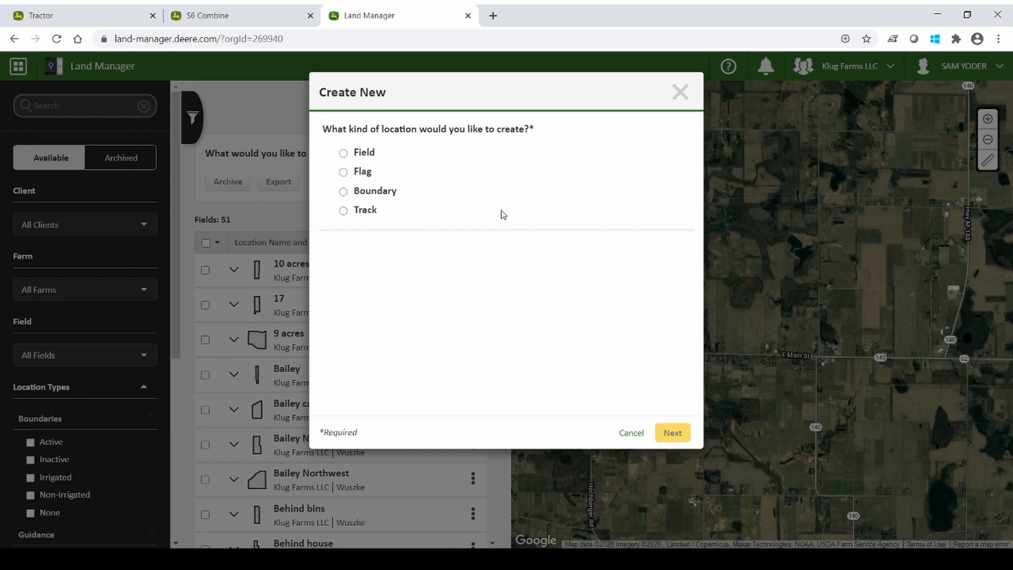
left_click(343, 154)
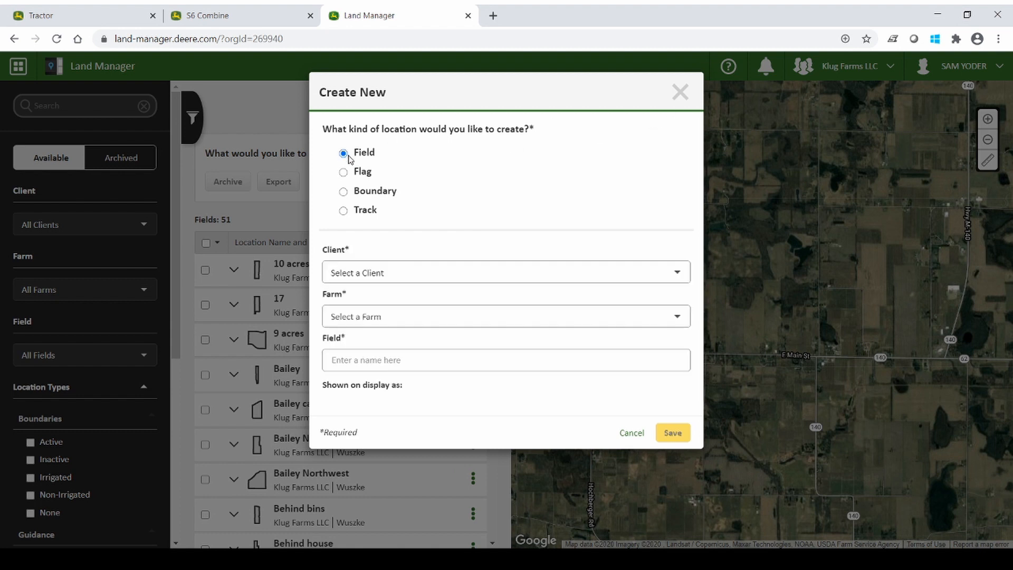
left_click(445, 273)
left_click(431, 304)
left_click(430, 318)
left_click(417, 452)
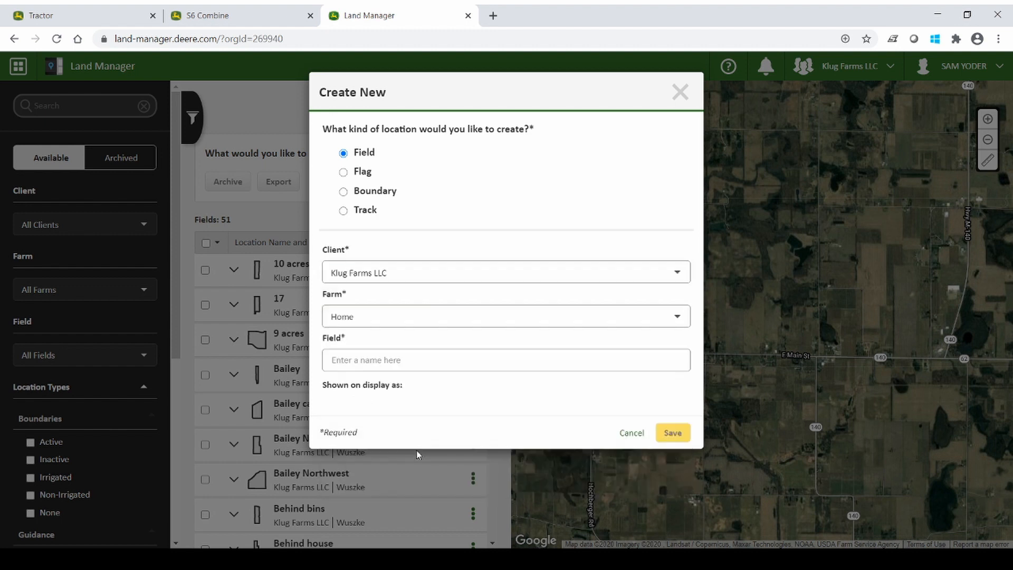
left_click(386, 360)
type("test")
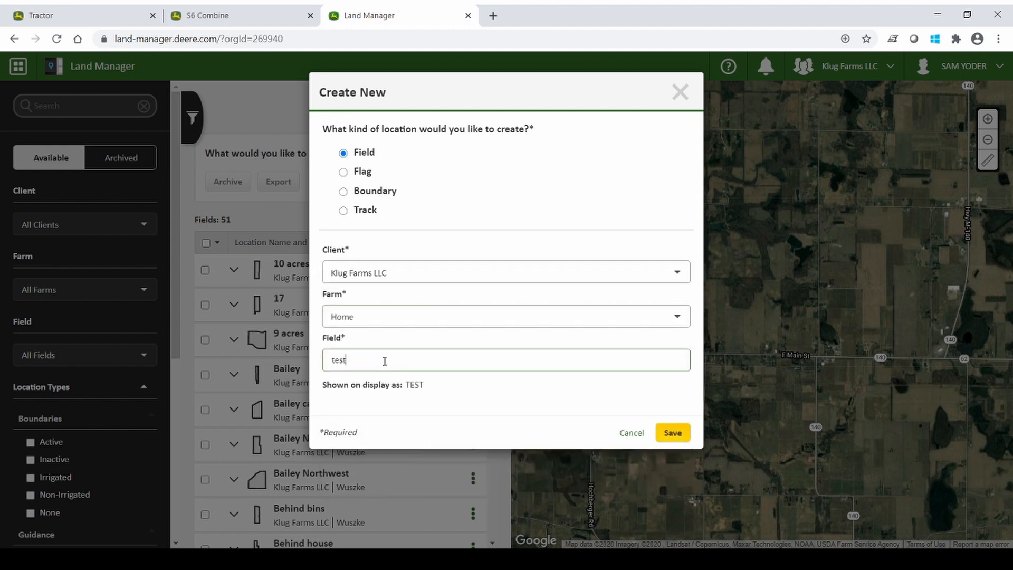
left_click(686, 434)
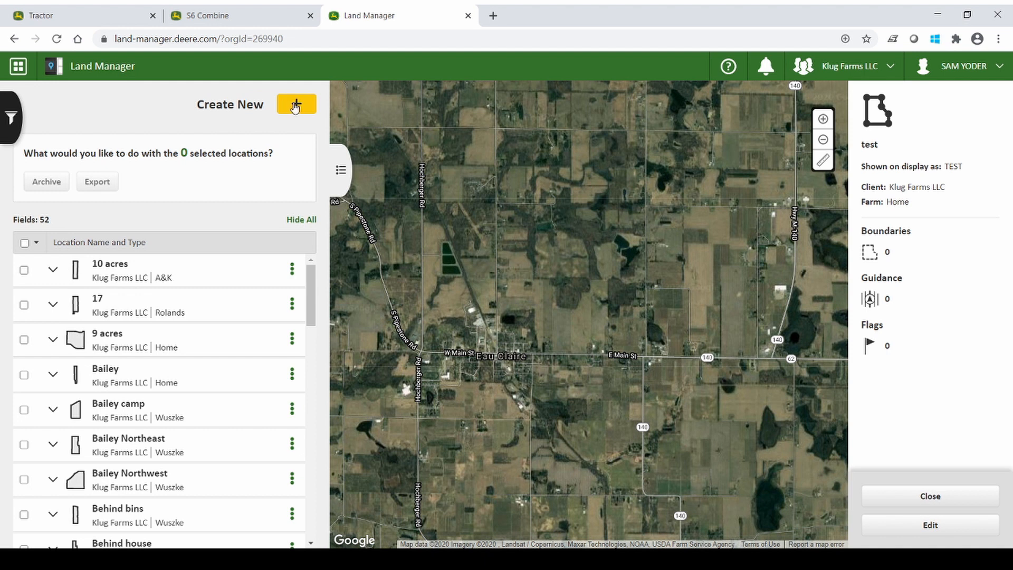
Start a new hand-drawn boundary associated with the test field of the Home farm
scroll(554, 327, "up", 1)
scroll(564, 346, "up", 1)
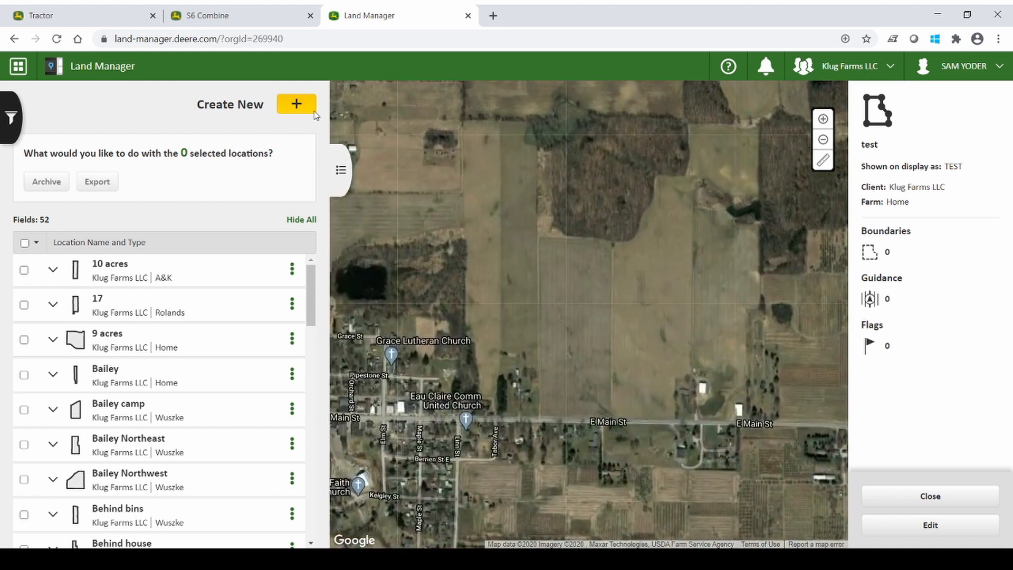
left_click(297, 105)
left_click(344, 191)
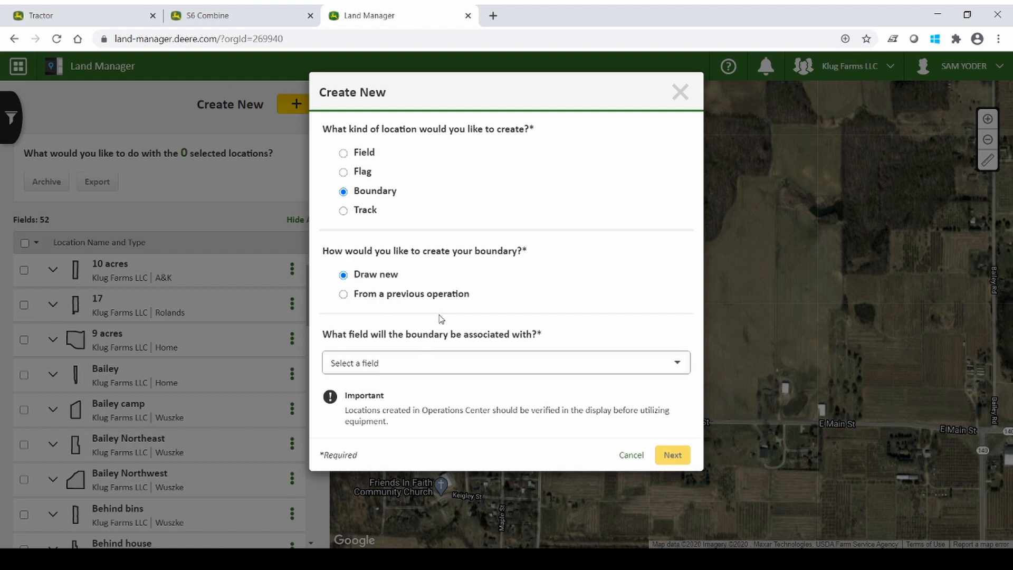
left_click(458, 362)
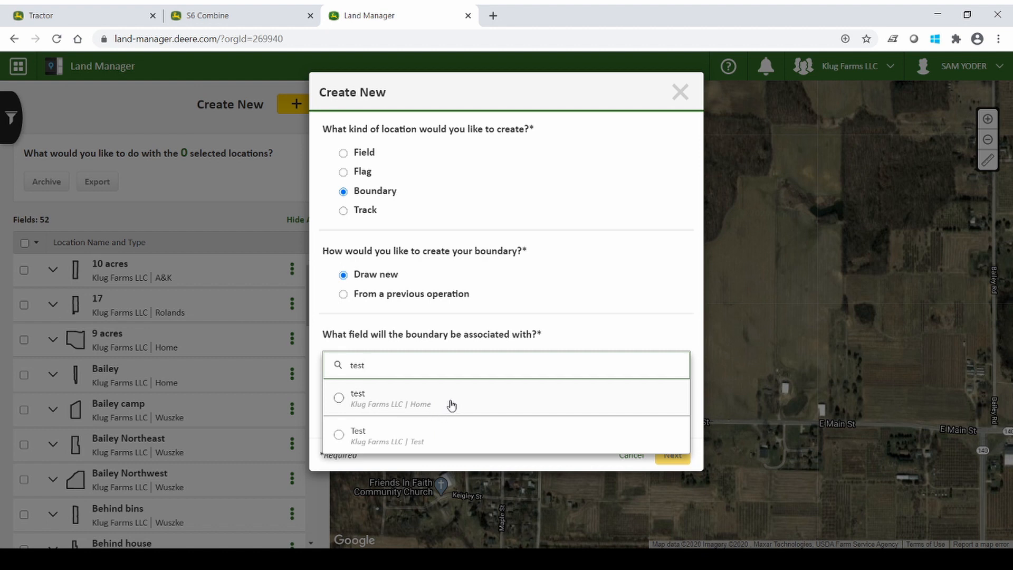
left_click(403, 404)
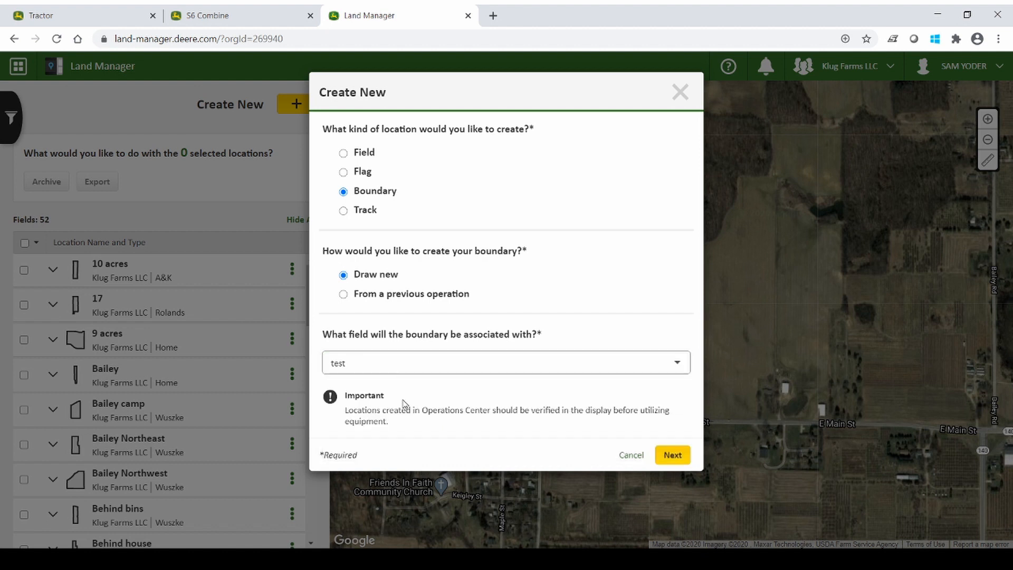
left_click(665, 458)
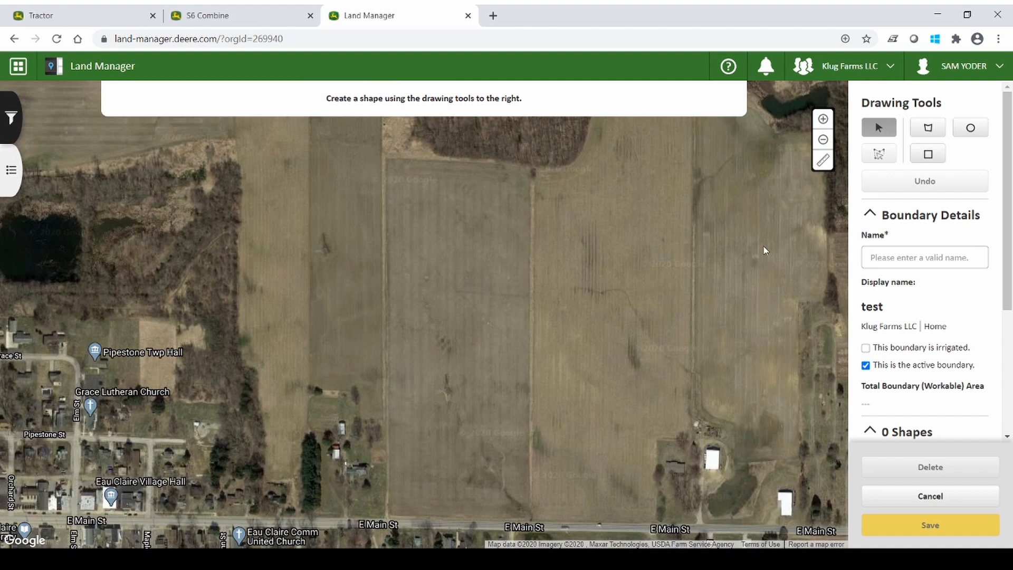
Draw a four-corner polygon boundary of about 24.4 acres around the rectangular field between the woods and E Main St
left_click(928, 129)
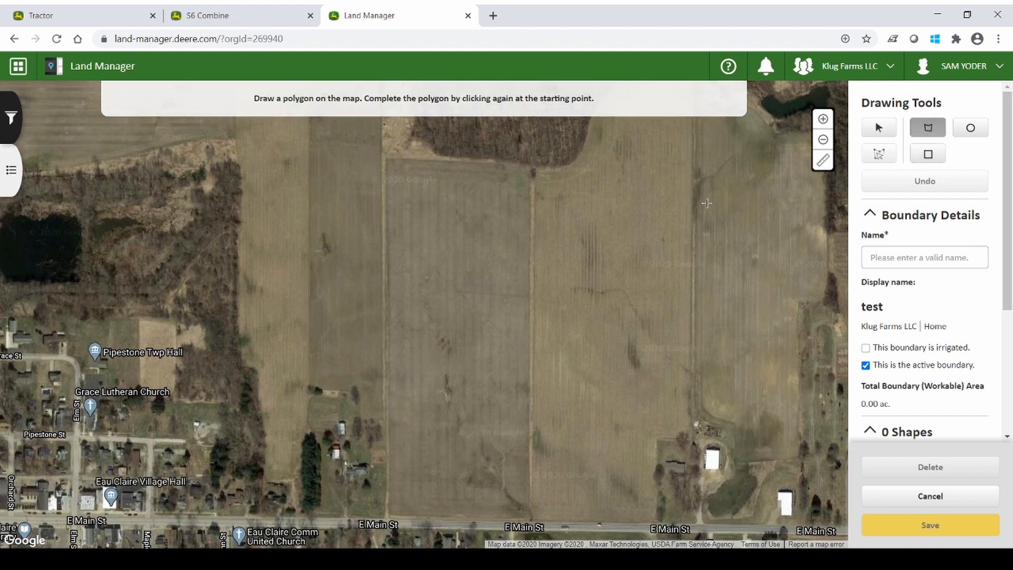
left_click(378, 150)
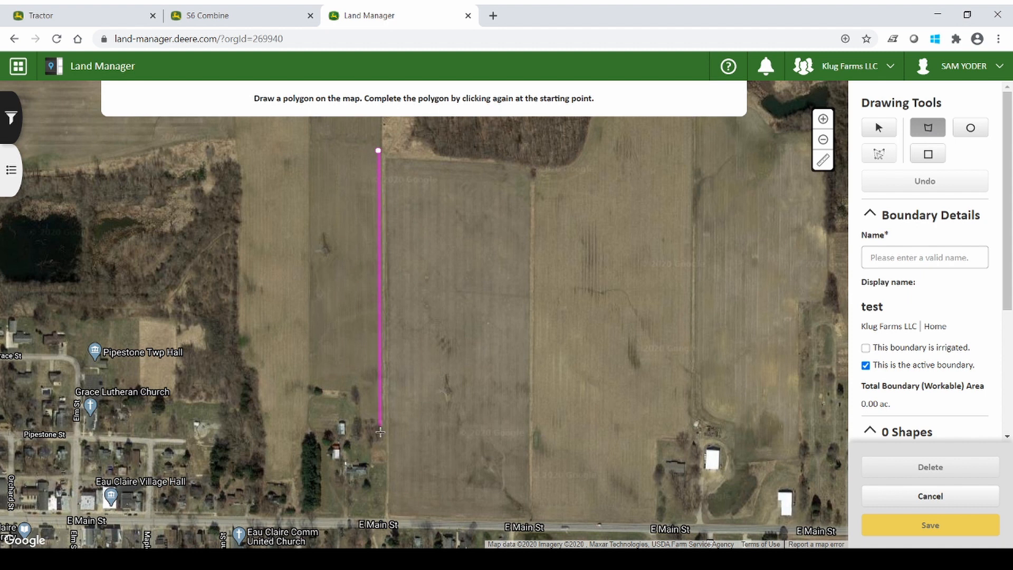
left_click(387, 516)
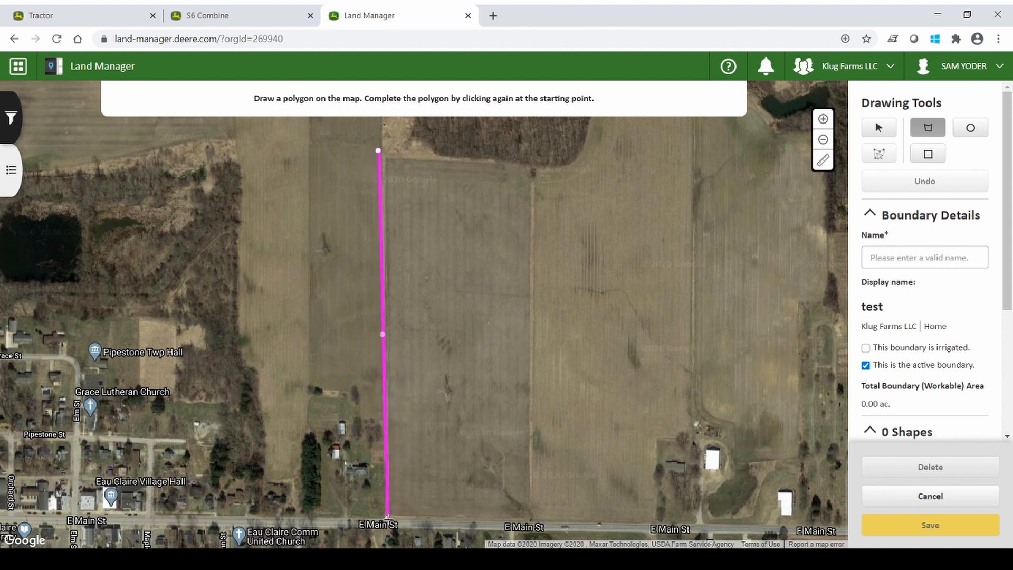
left_click(531, 520)
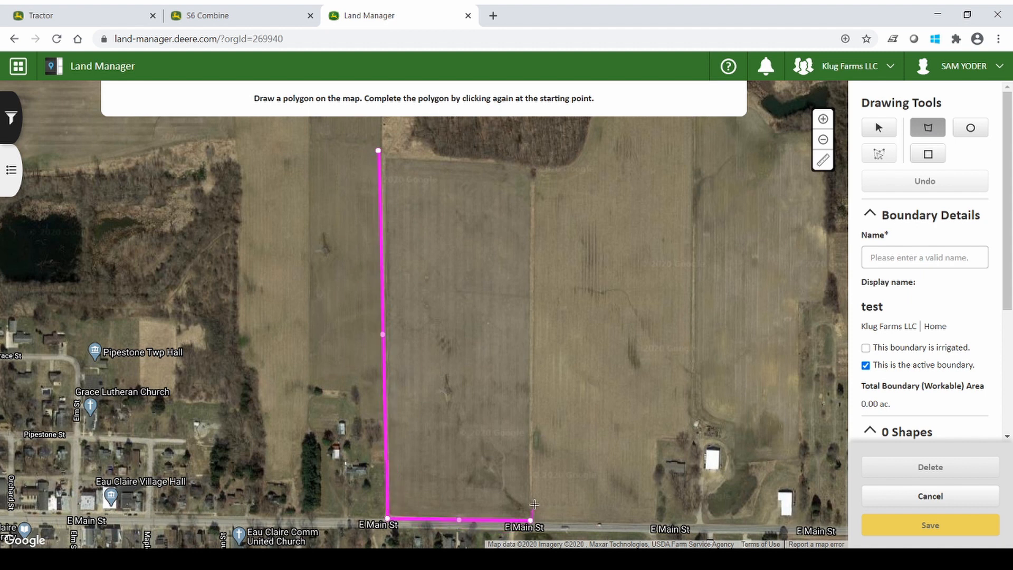
left_click(536, 162)
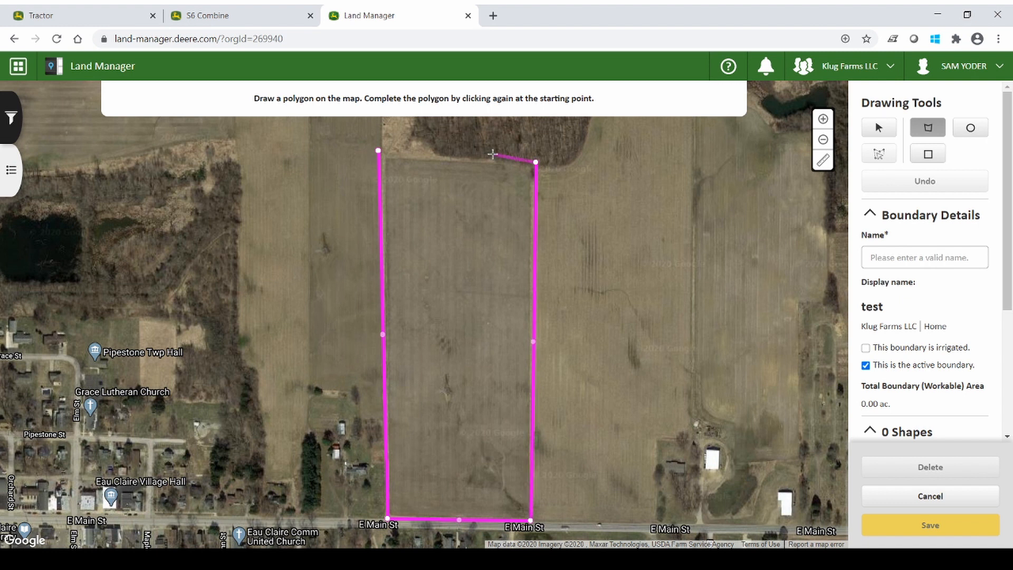
left_click(378, 151)
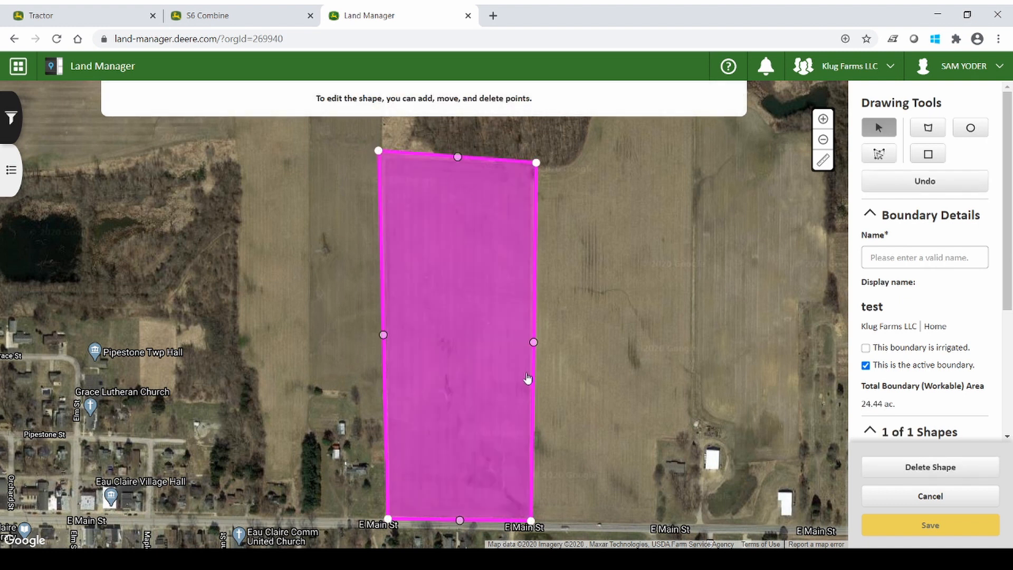
Draw a four-point polygon of about 0.02 acres around the base of the power line tower inside the field
scroll(453, 405, "up", 4)
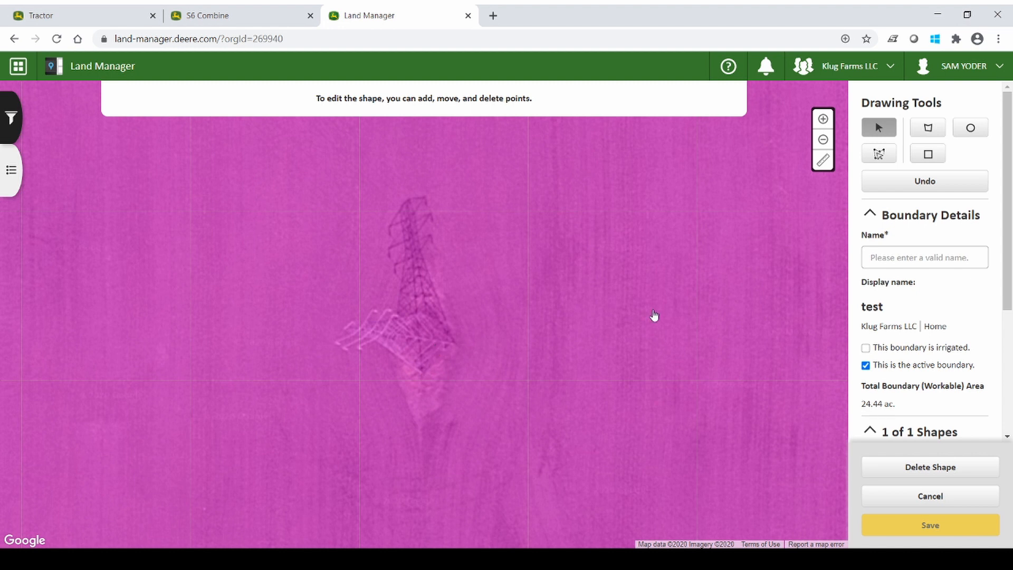
left_click(924, 130)
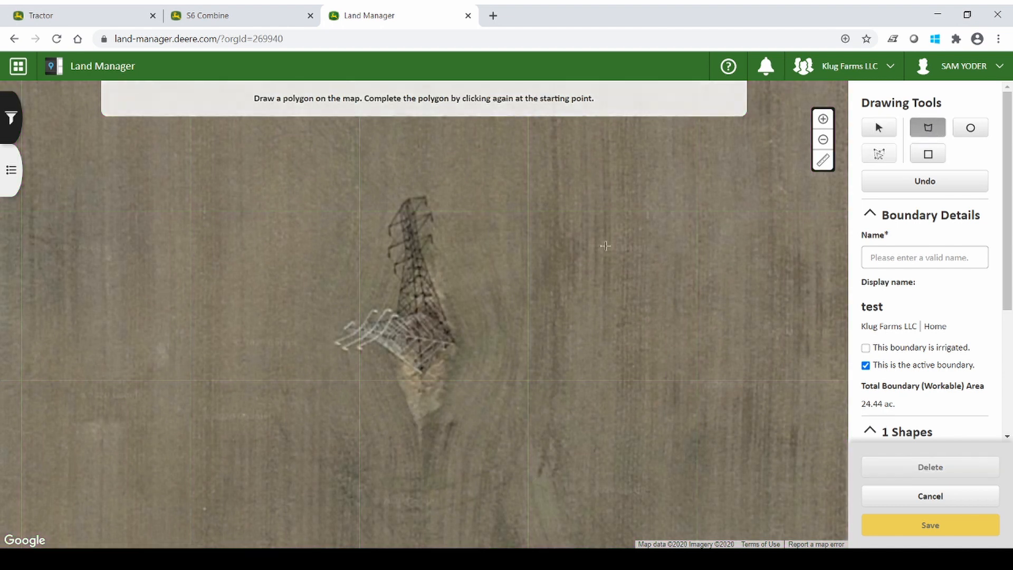
left_click(427, 309)
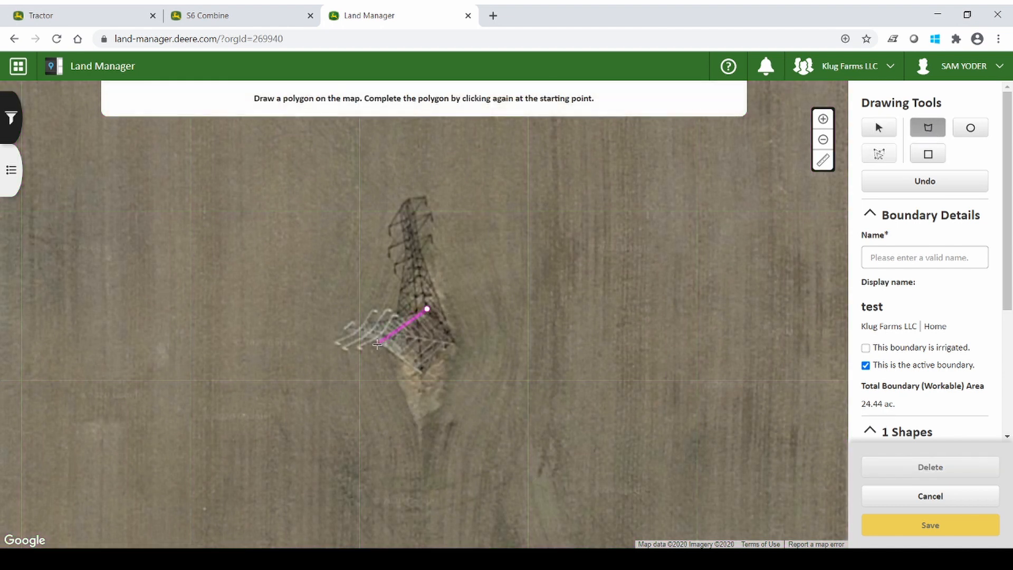
left_click(425, 388)
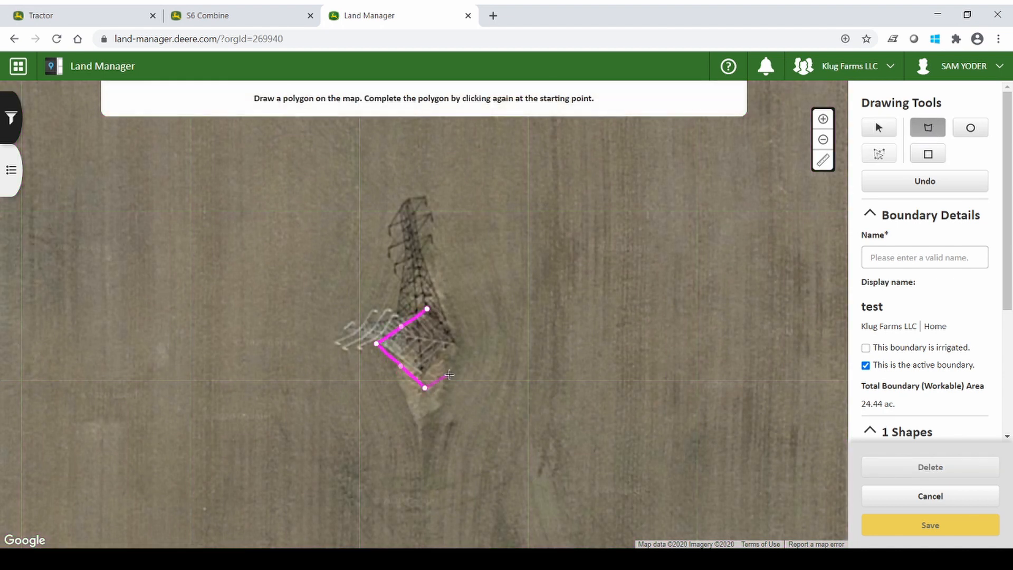
left_click(465, 350)
left_click(427, 309)
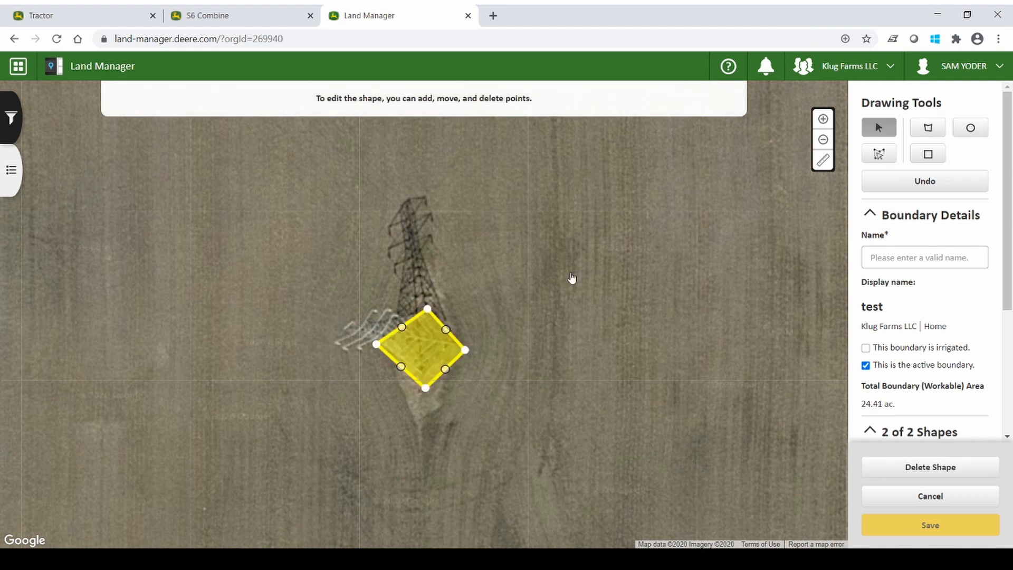
Make the interior shape around the tower impassable
scroll(953, 289, "down", 1)
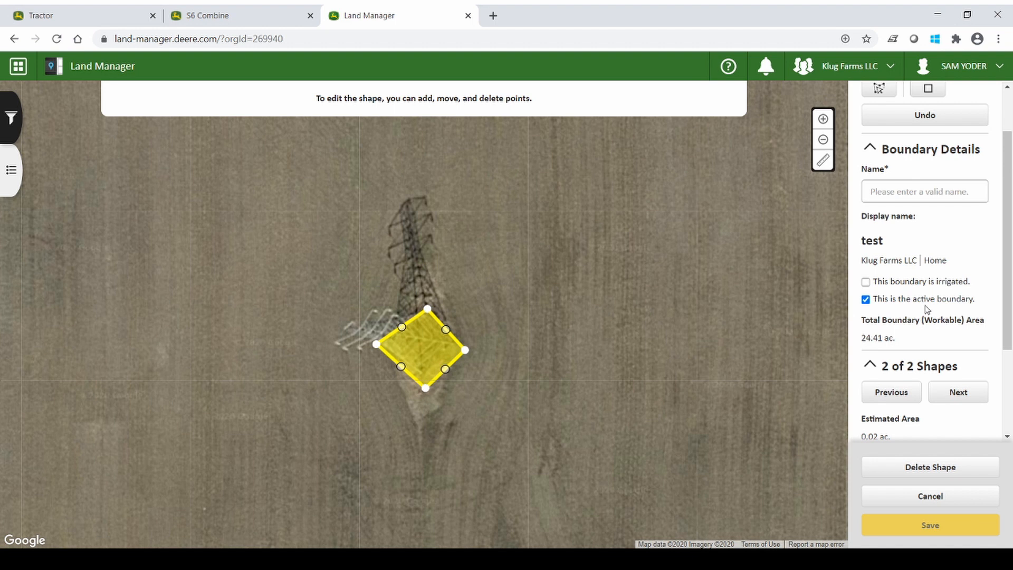
scroll(927, 309, "down", 2)
scroll(927, 309, "down", 2)
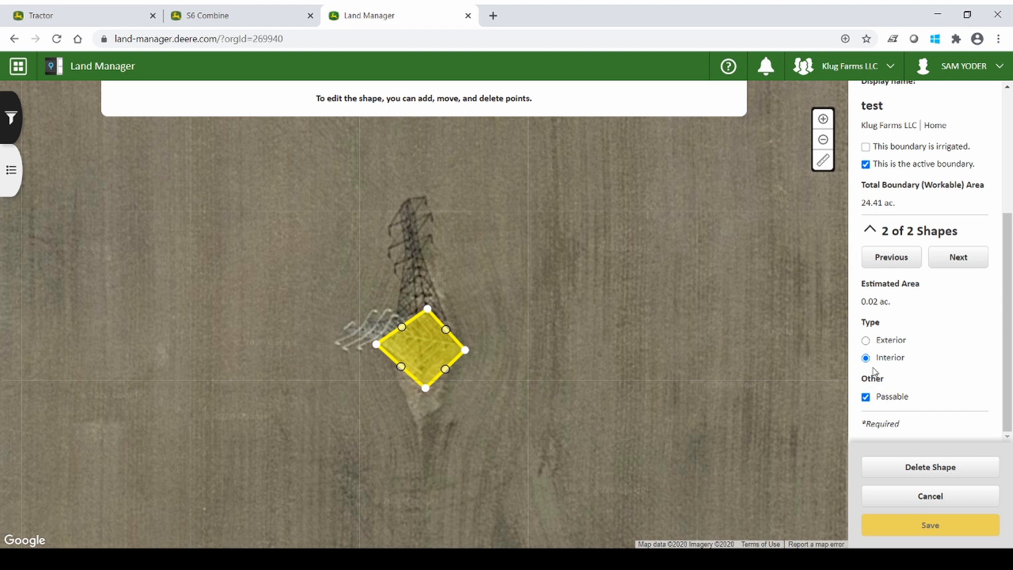
left_click(866, 397)
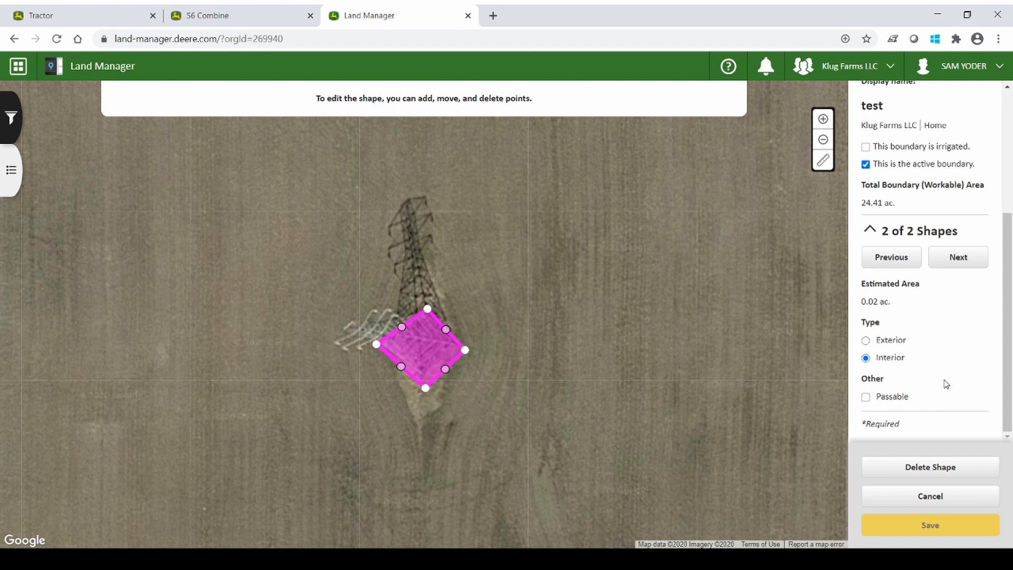
scroll(924, 346, "up", 2)
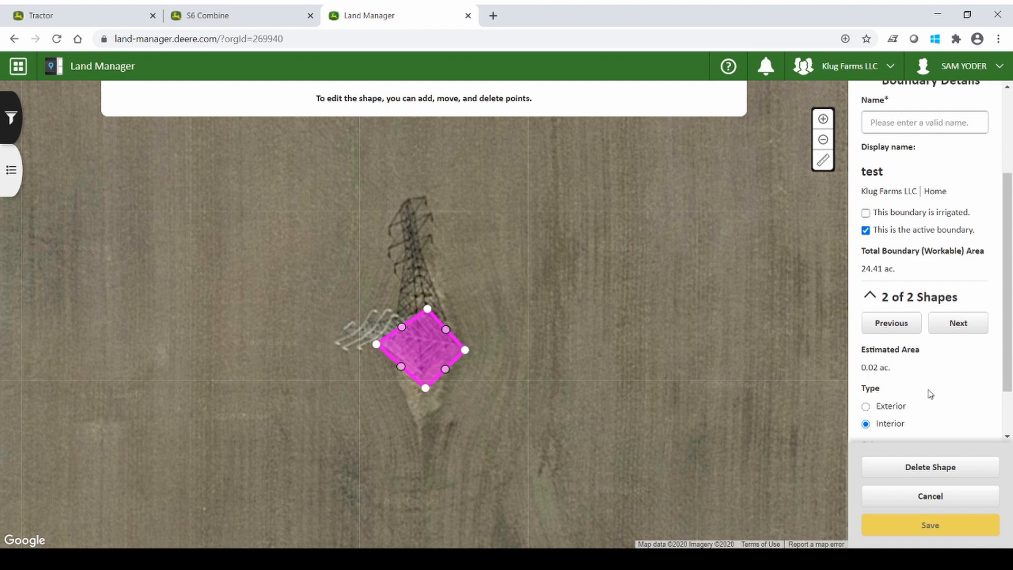
scroll(934, 396, "down", 2)
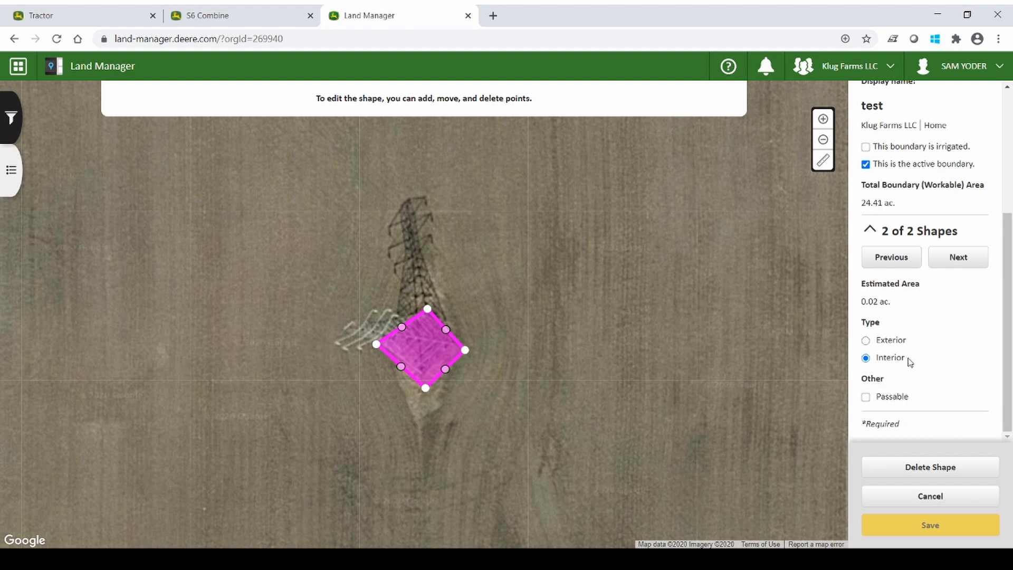
Name the boundary 2020, save it, and close its details
scroll(910, 362, "up", 5)
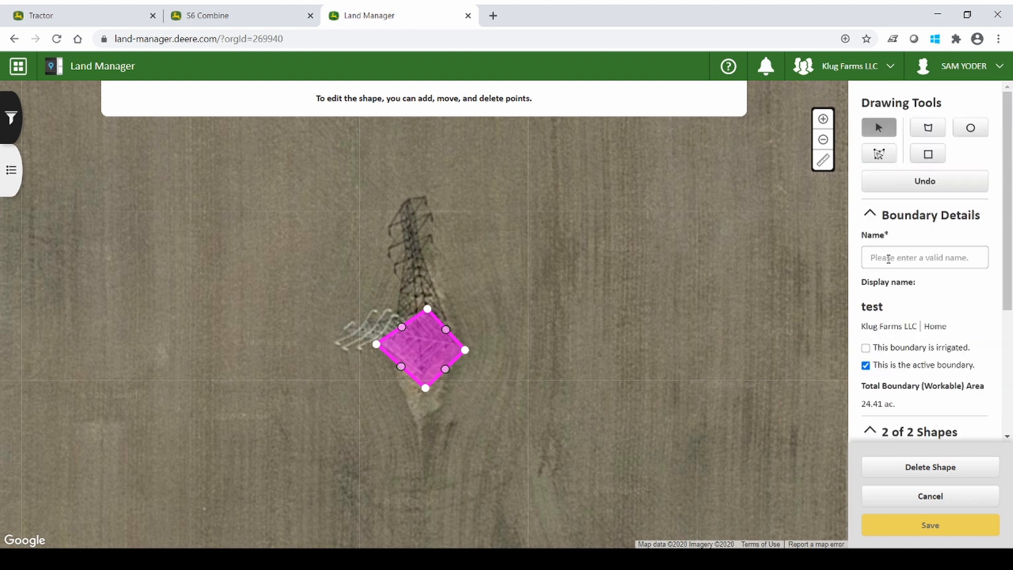
left_click(889, 258)
type("2020")
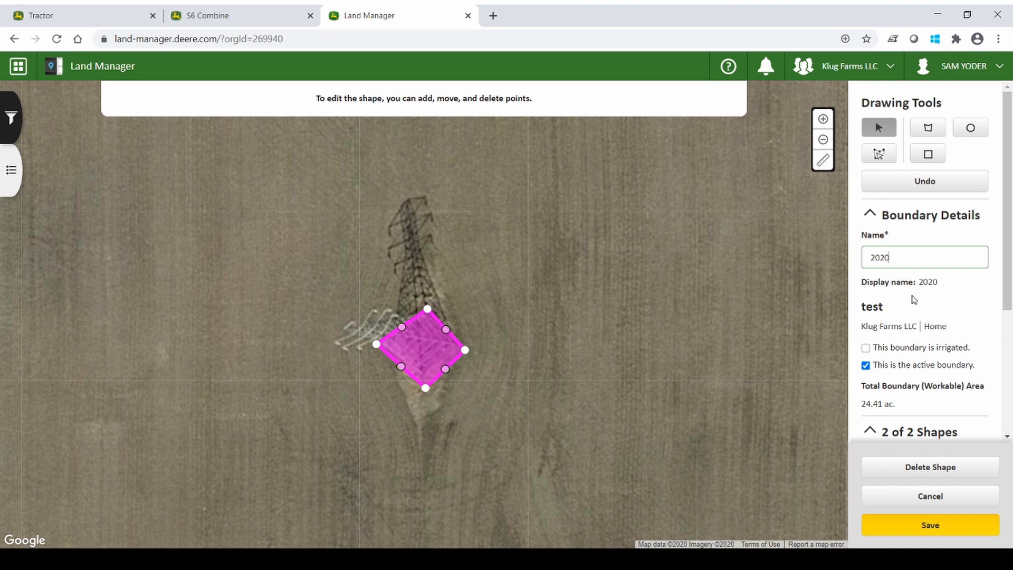
scroll(914, 299, "down", 3)
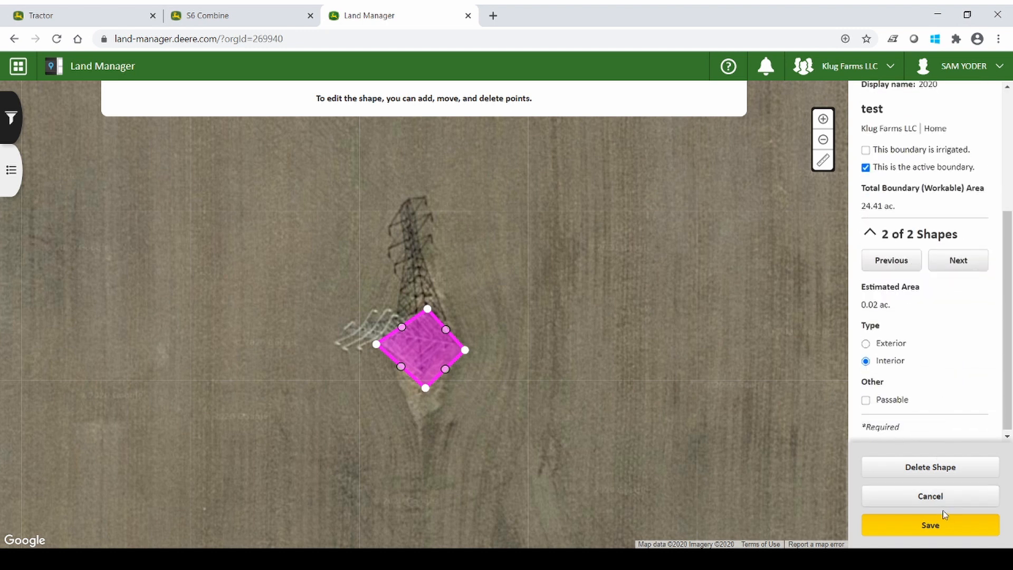
left_click(931, 526)
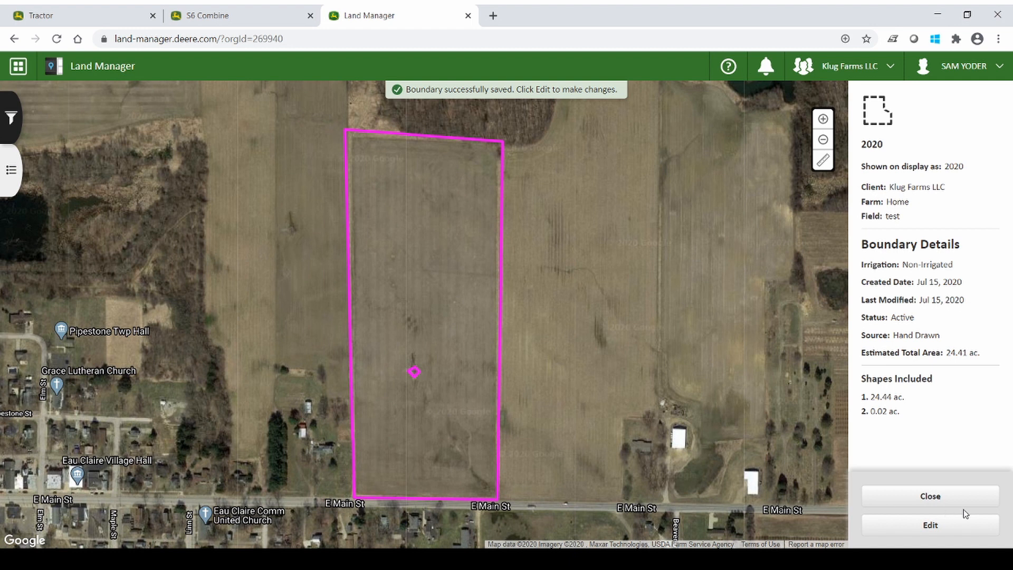
left_click(930, 497)
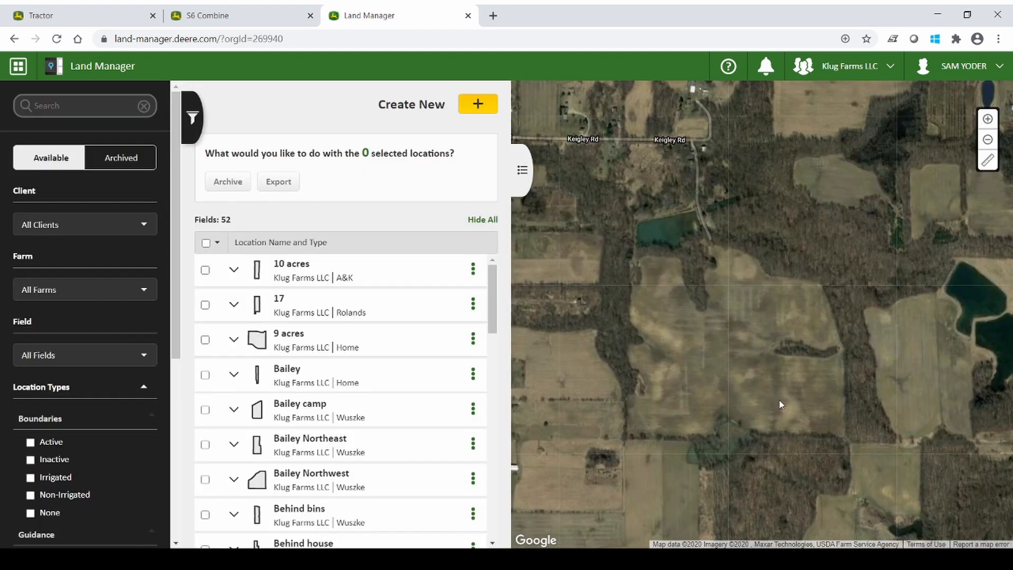
Search the locations for kie and show the Kiegleys field with its boundary and guidance lines on the map
left_click(86, 104)
type("kie")
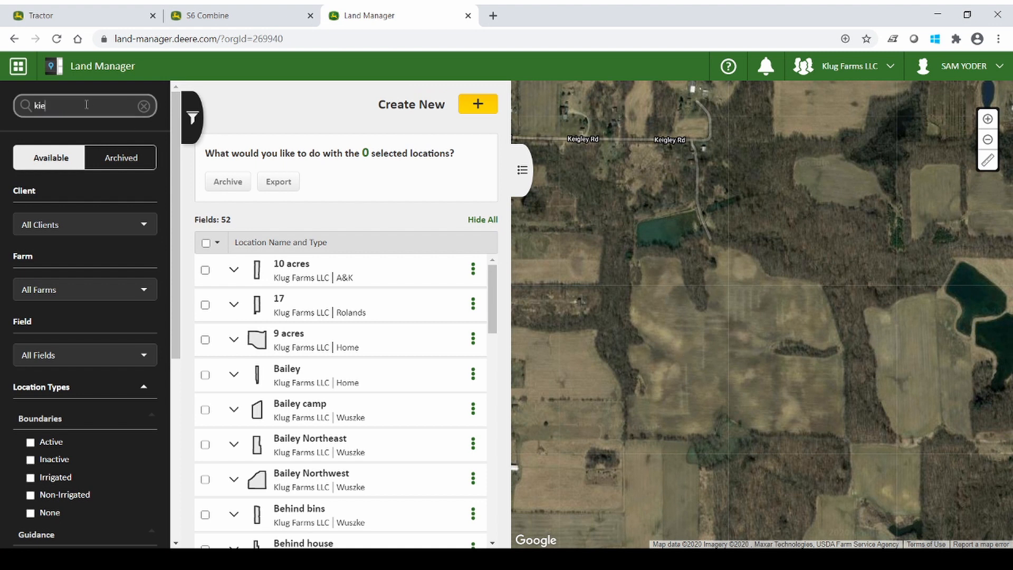
mouse_move(271, 285)
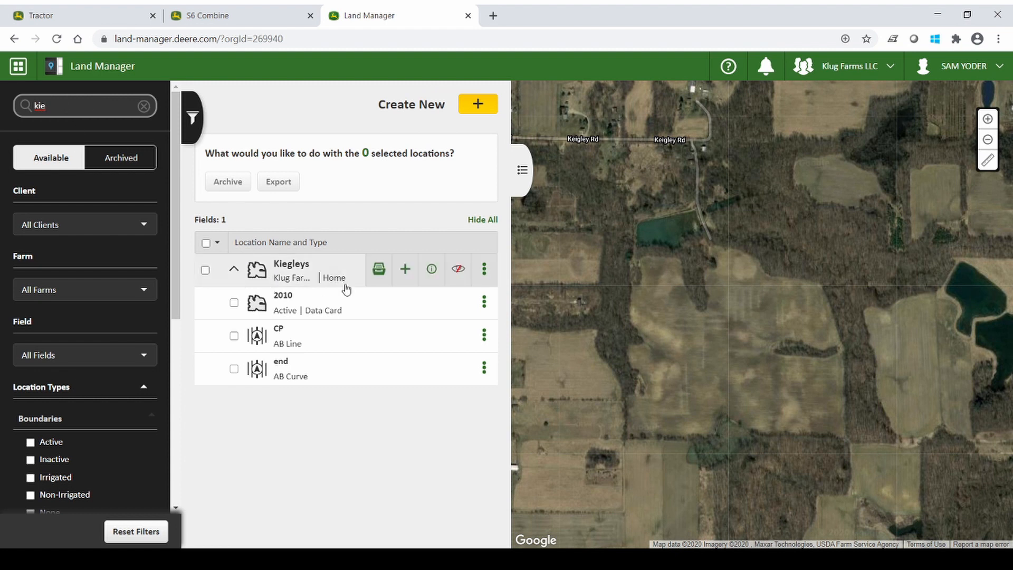
mouse_move(347, 265)
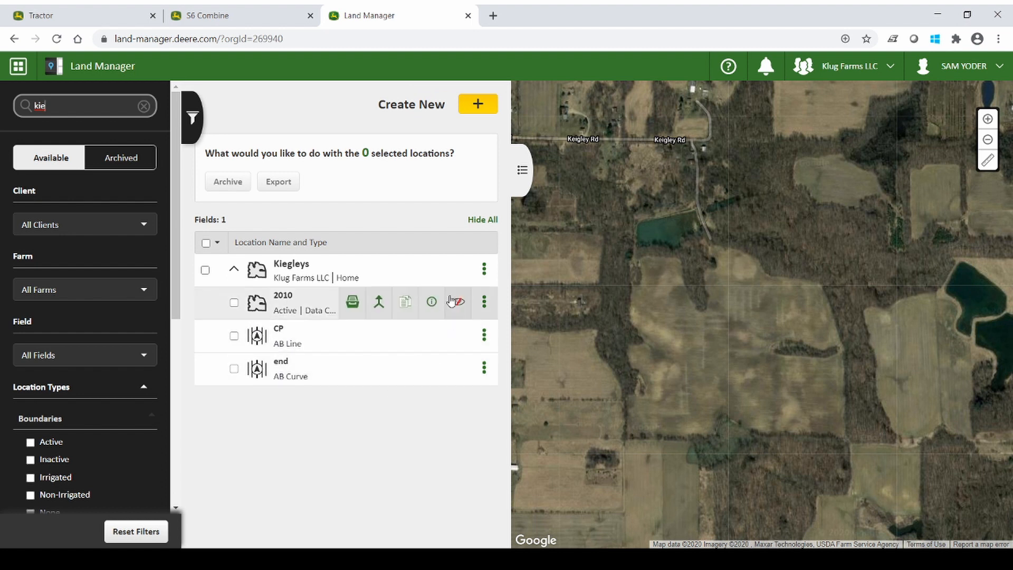
left_click(458, 270)
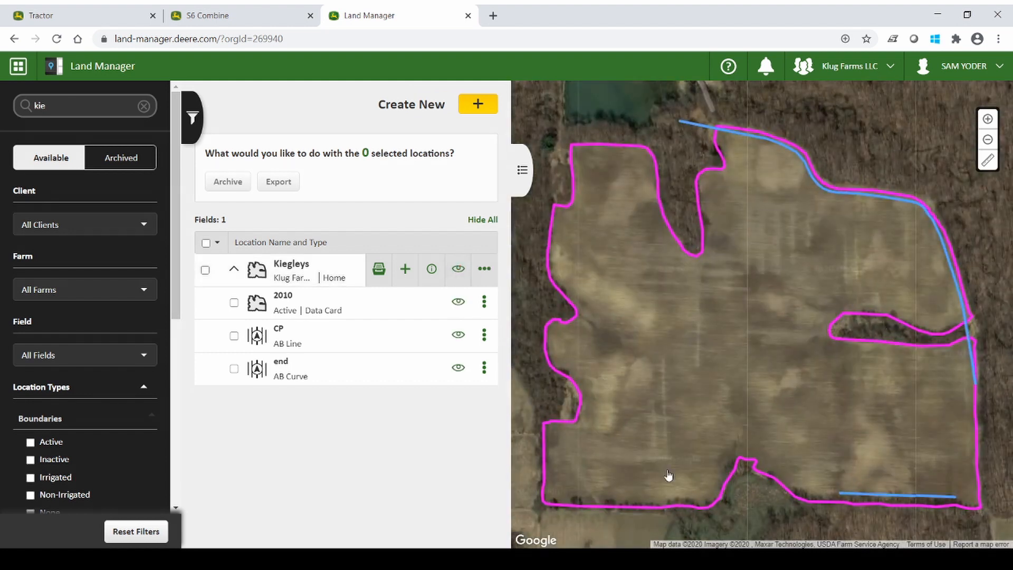
Hide the CP and end guidance lines of the Kiegleys field on the map
left_click_drag(850, 465, 849, 441)
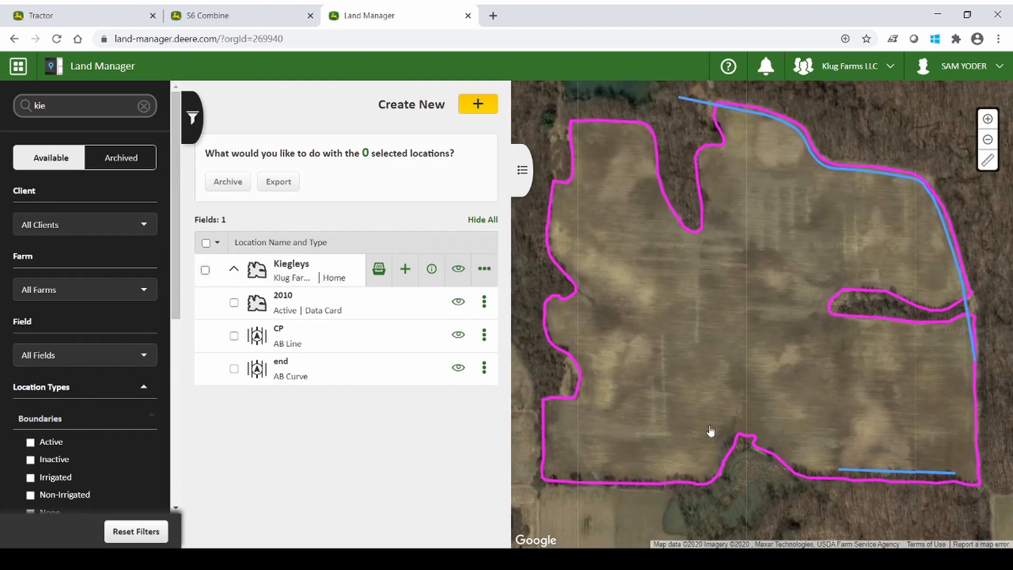
left_click(459, 334)
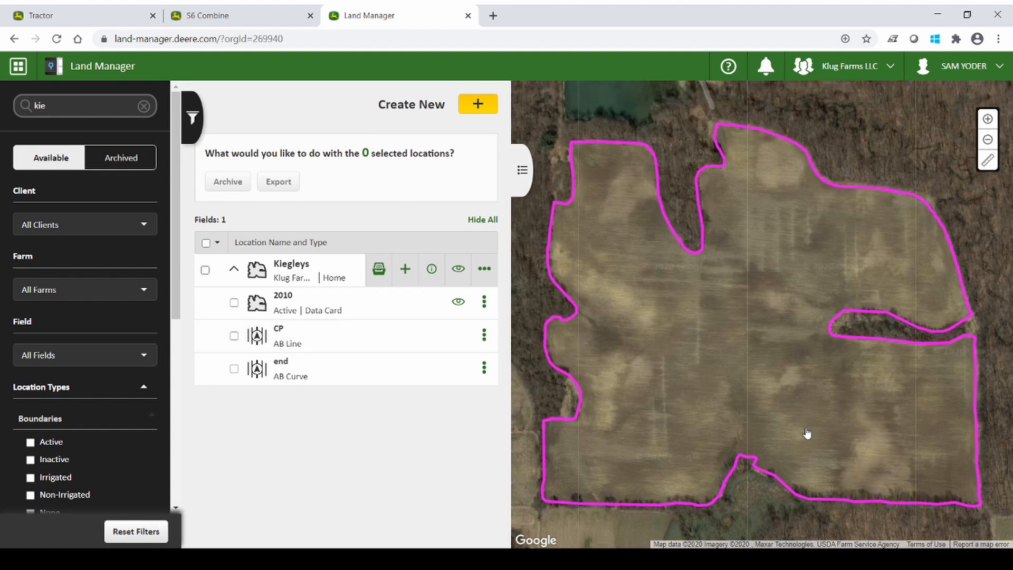
Start creating a straight track associated with the Kiegleys field, with an implement track spacing of 120 ft
left_click(477, 106)
left_click(344, 211)
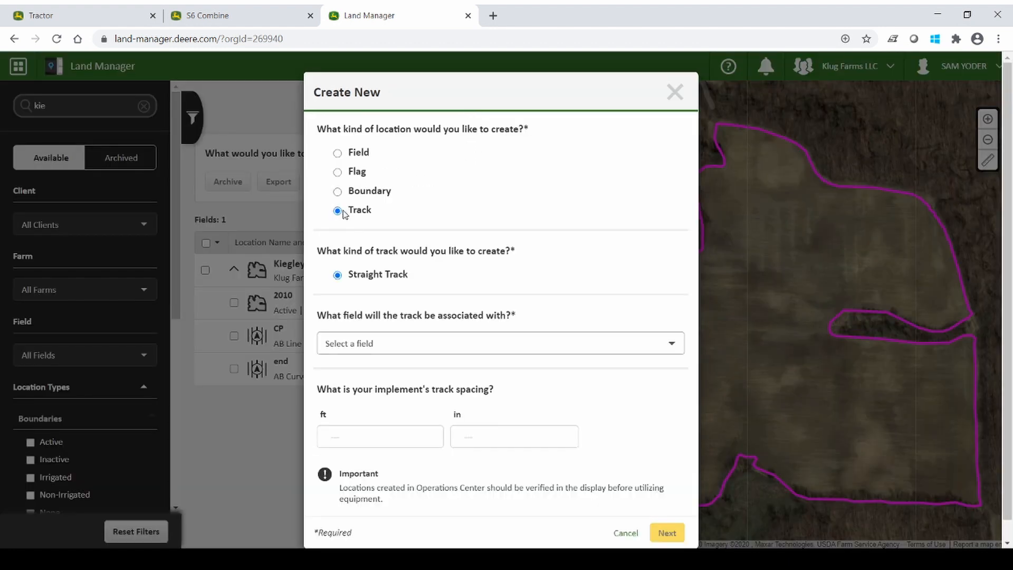
left_click(415, 343)
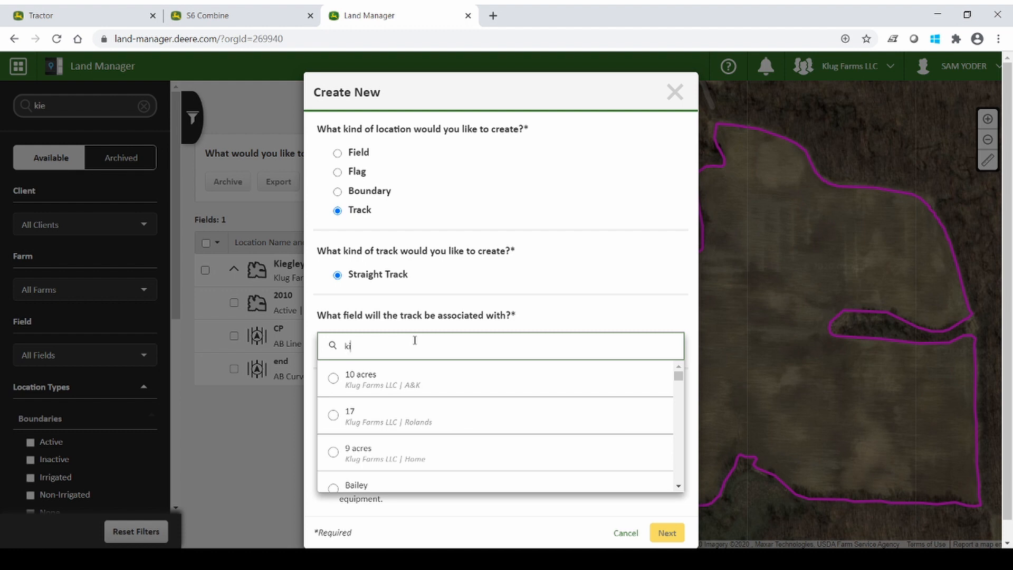
left_click(405, 384)
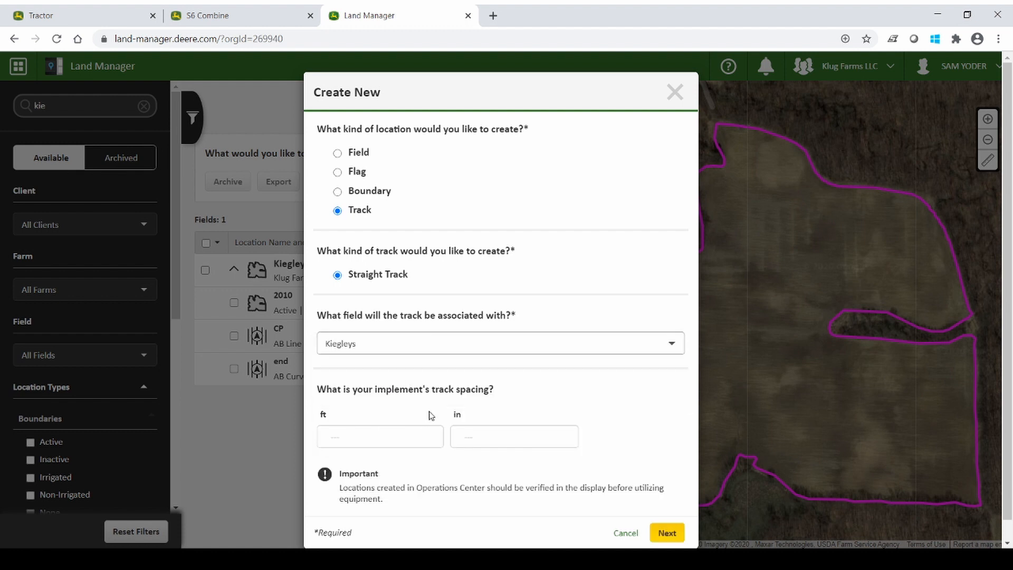
left_click(356, 437)
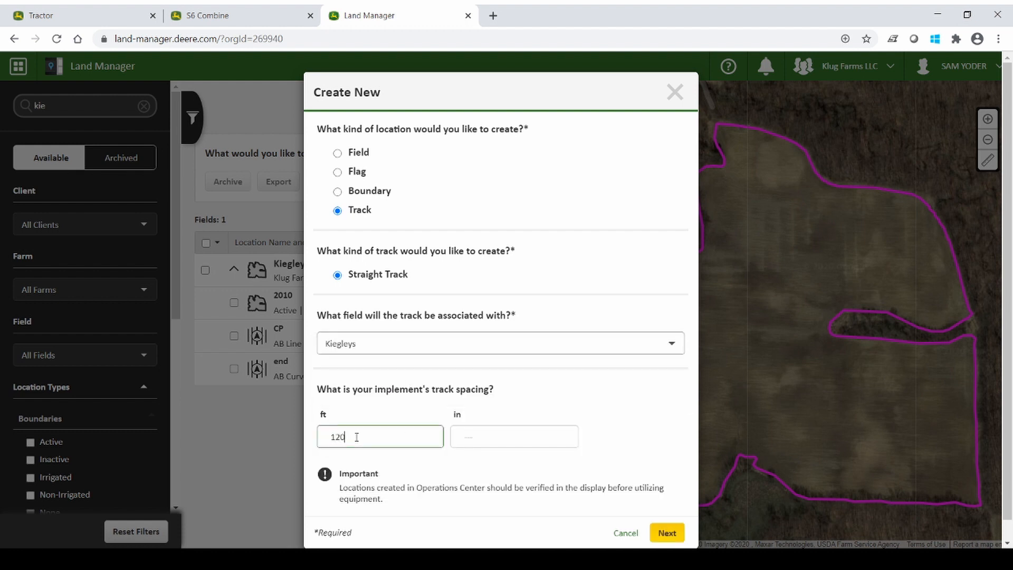
scroll(629, 420, "down", 1)
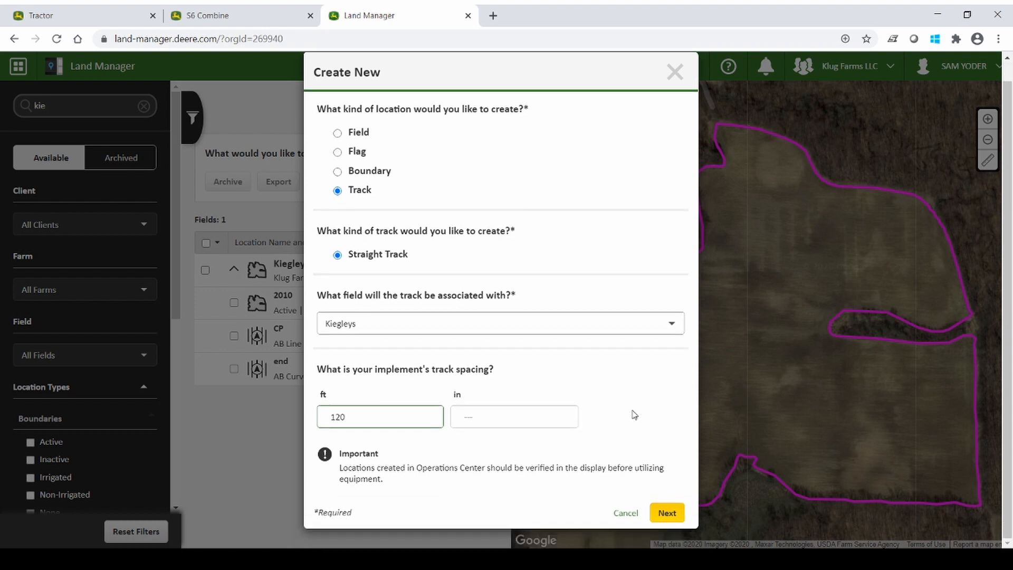
left_click(667, 513)
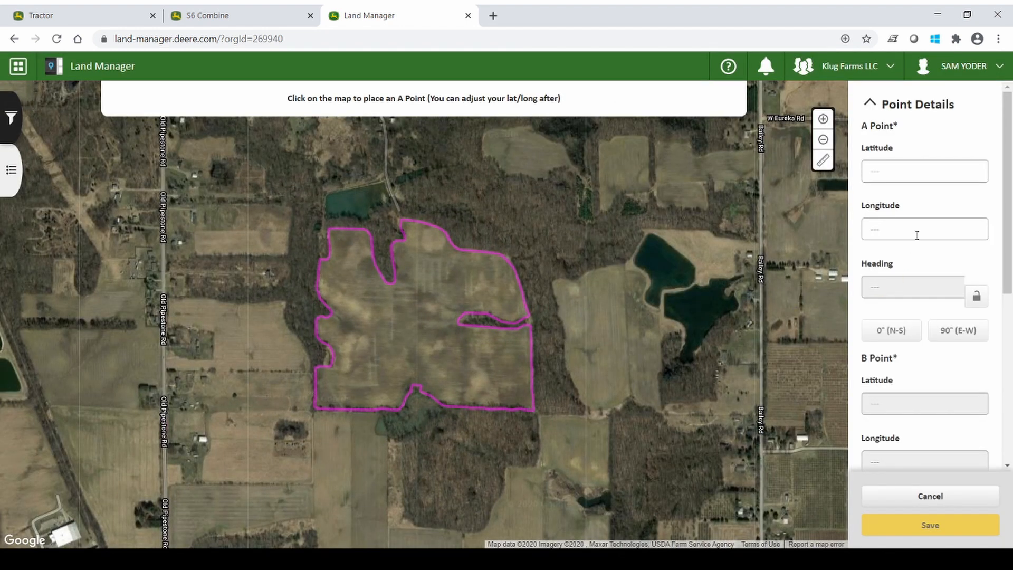
Place the track's A point near the field's southeast corner and its B point near the southwest corner, about 1,613 ft apart
scroll(917, 237, "down", 1)
scroll(917, 255, "down", 2)
scroll(917, 254, "up", 3)
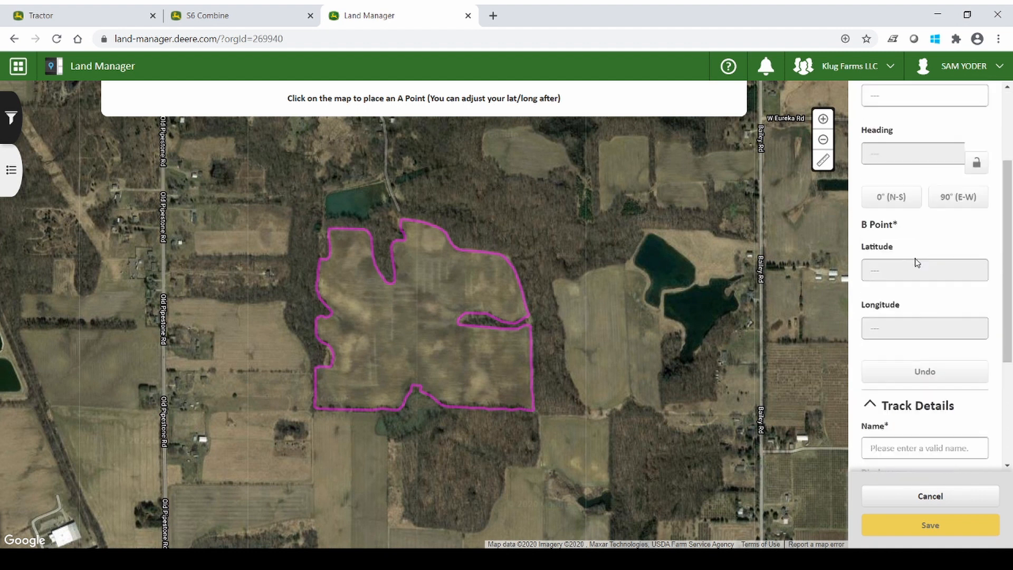
left_click(516, 402)
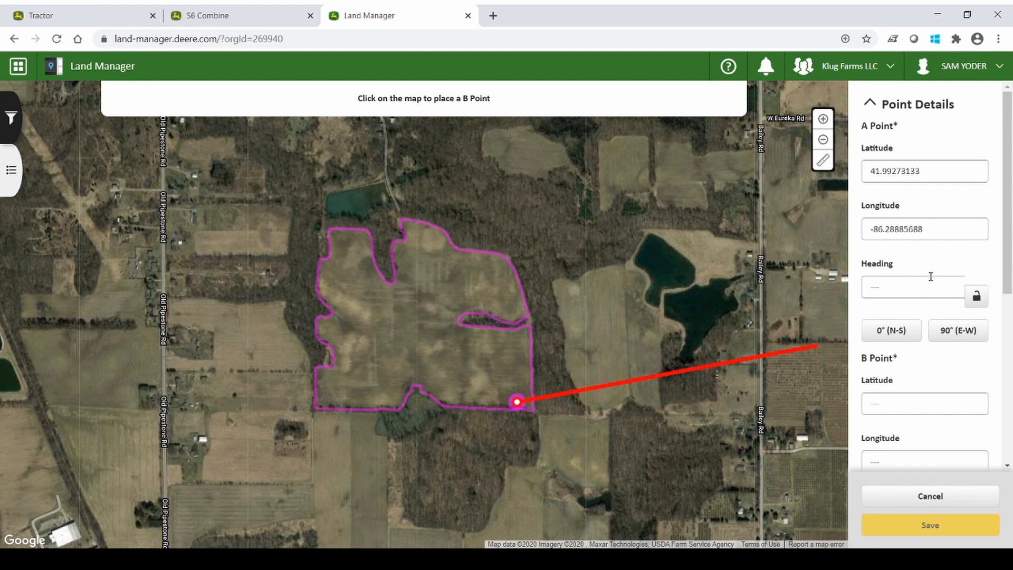
left_click(334, 403)
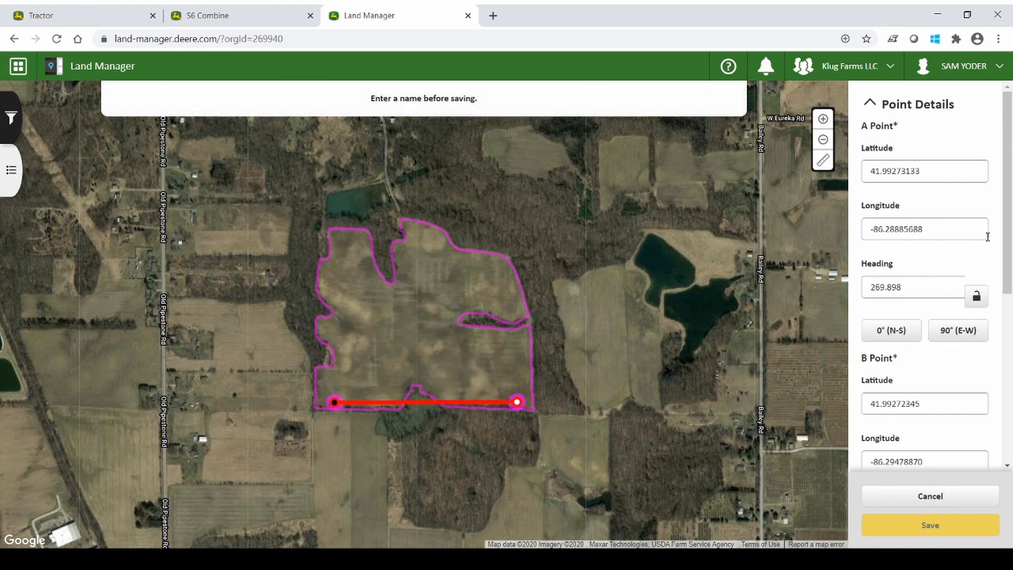
Move the track's end points closer to the field's southern corners, making the line about 1,804 ft long
scroll(985, 248, "down", 6)
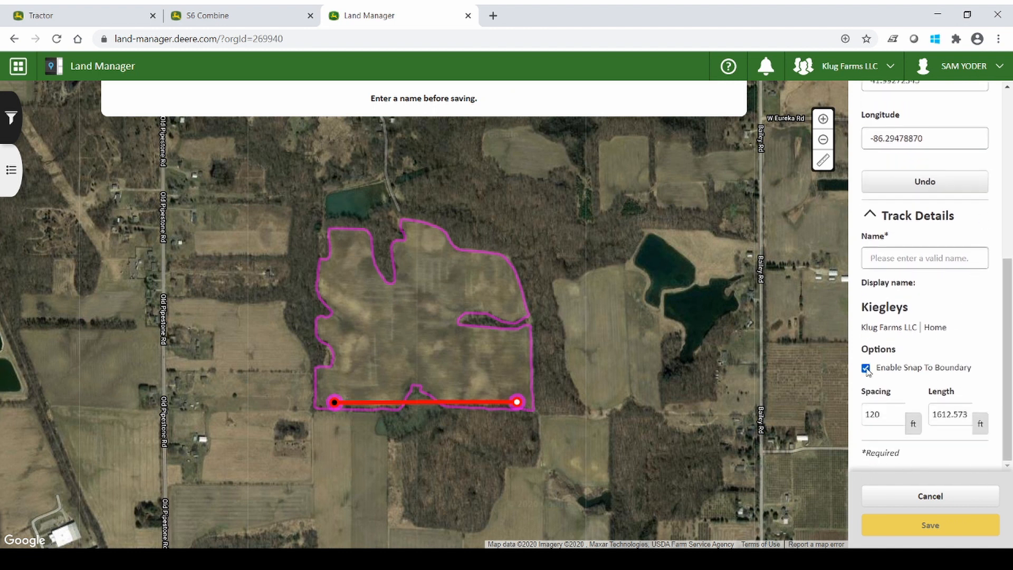
scroll(447, 406, "up", 2)
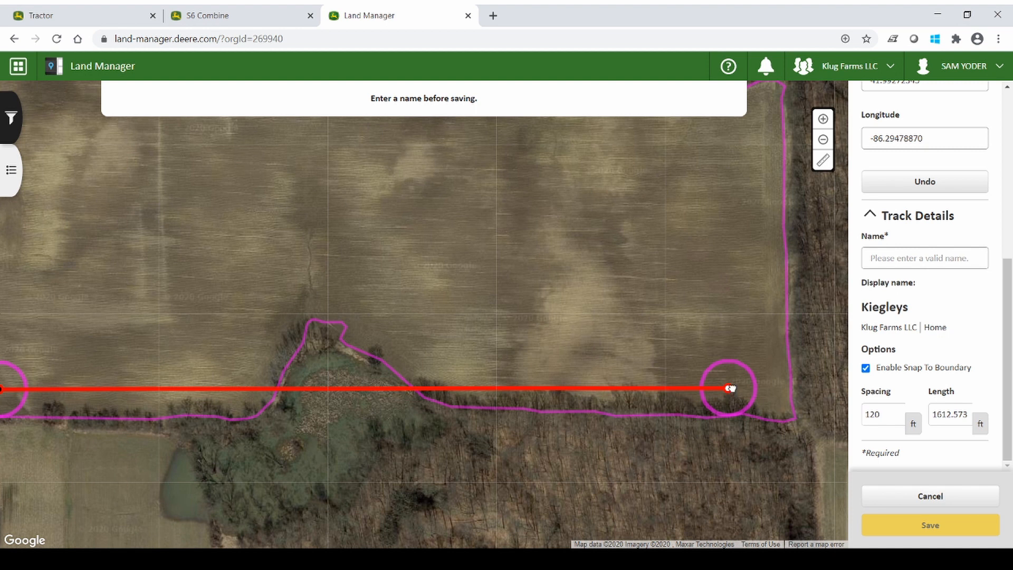
left_click_drag(729, 388, 684, 423)
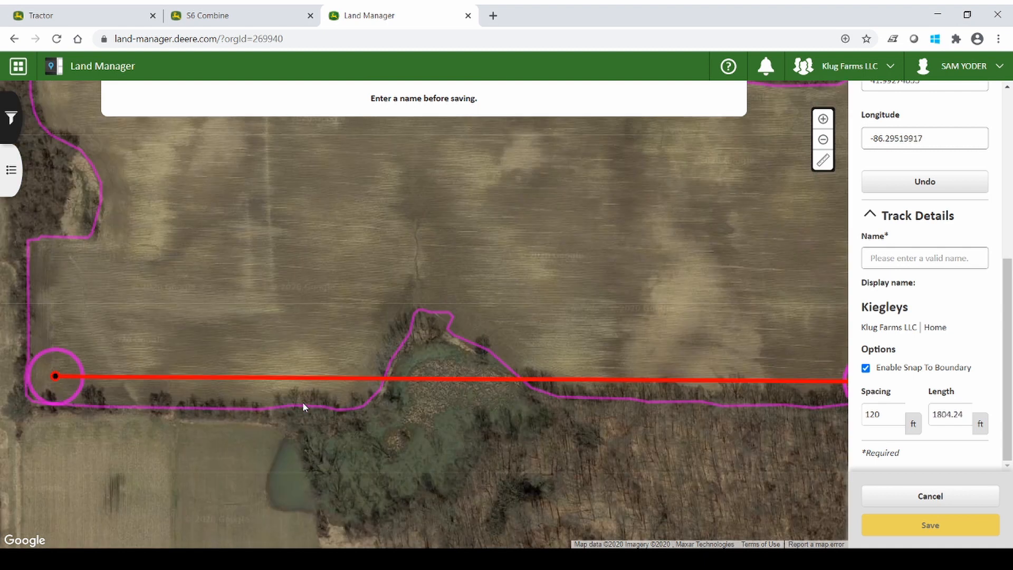
scroll(364, 433, "down", 2)
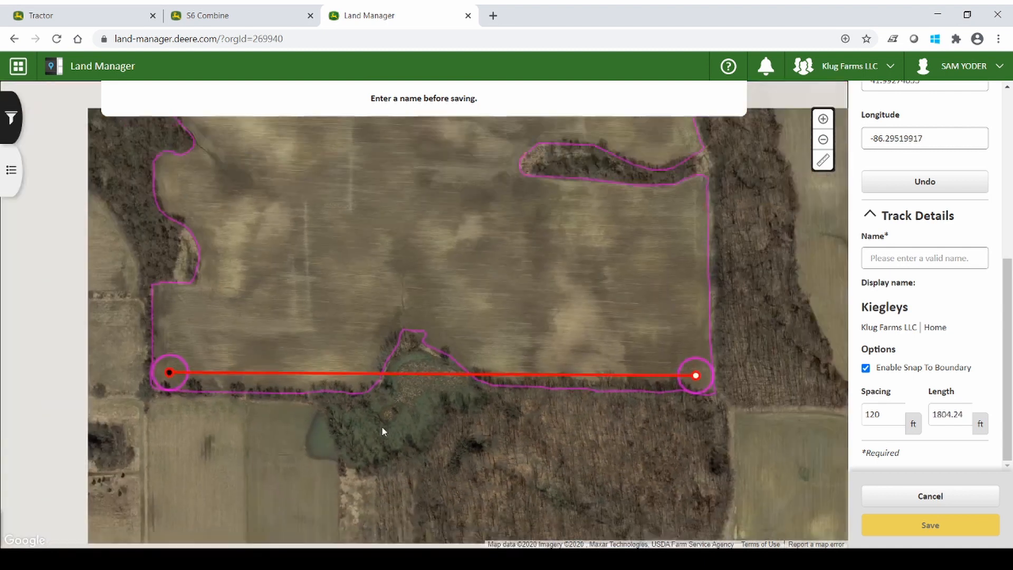
scroll(381, 426, "down", 1)
left_click_drag(416, 436, 411, 469)
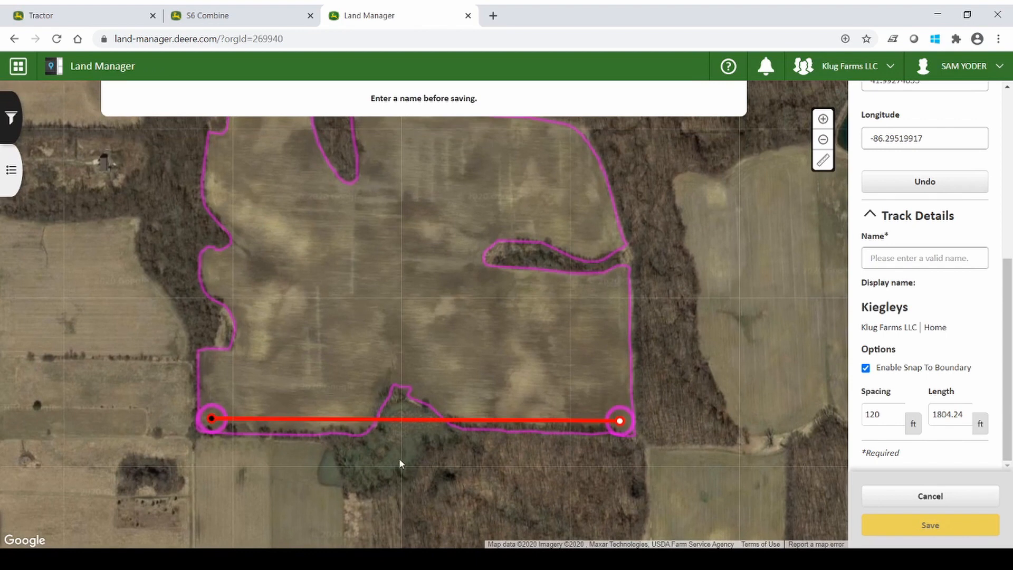
left_click_drag(423, 391, 431, 436)
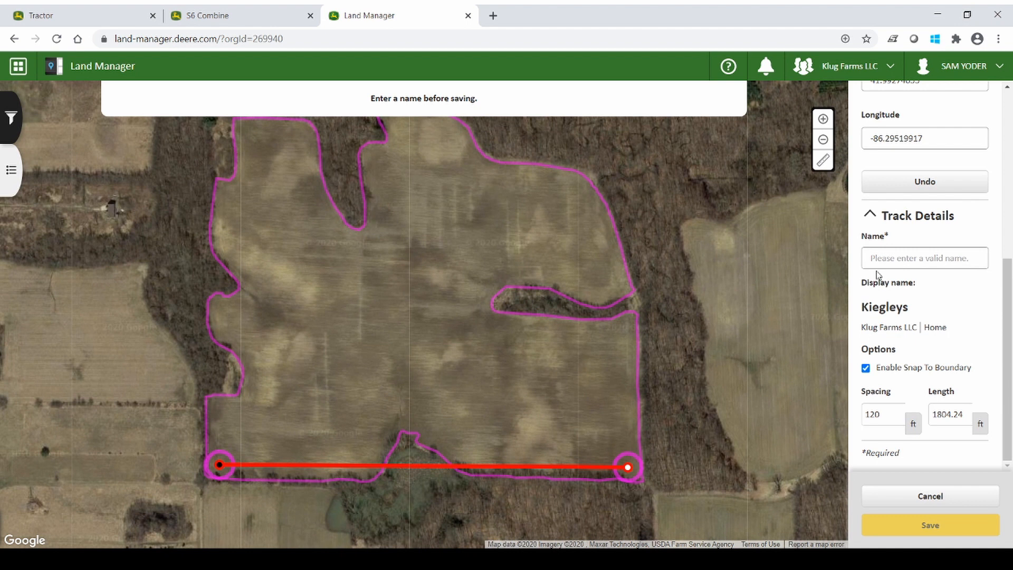
Name the track sprayer and save it
left_click(898, 260)
type("sprayer")
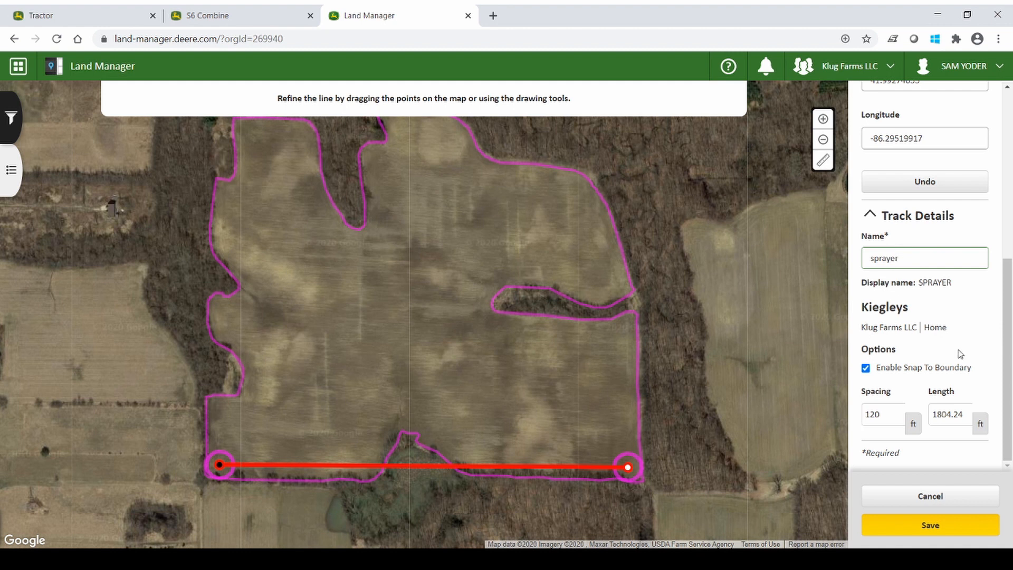
left_click(961, 526)
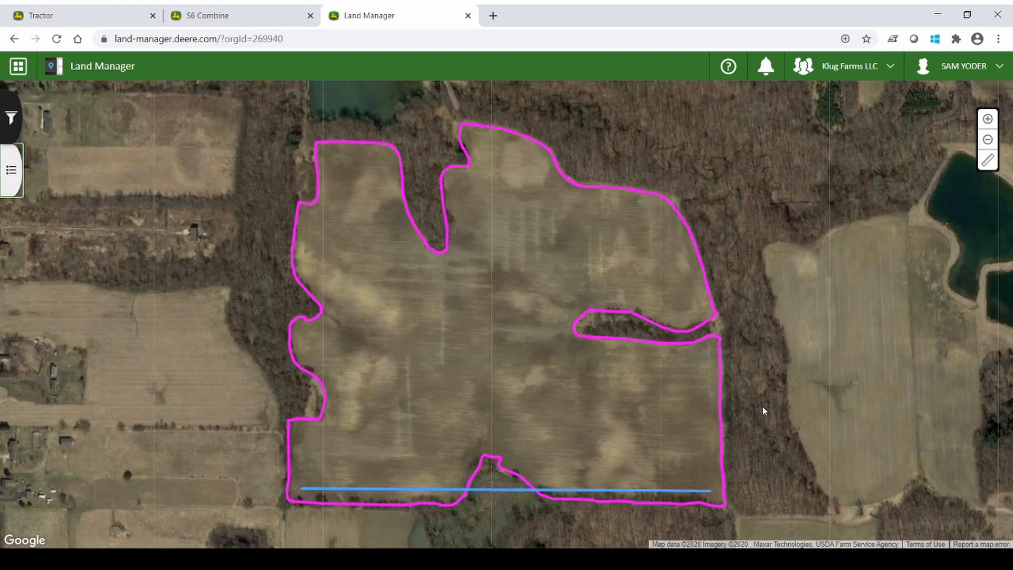
Open the Kiegleys 2010 boundary for editing and select its shape around the wooded strip on the east side
scroll(670, 338, "up", 3)
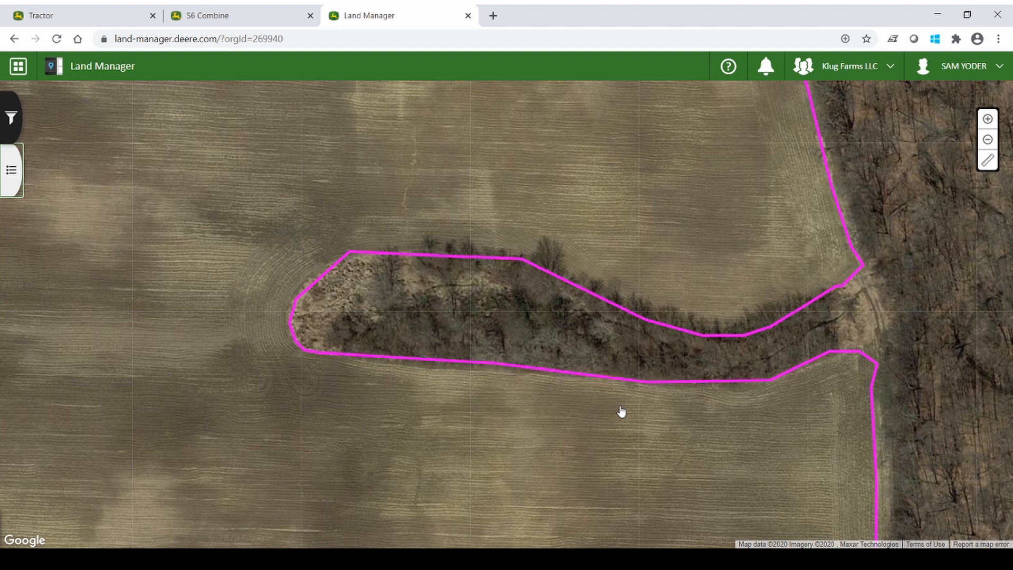
left_click(645, 323)
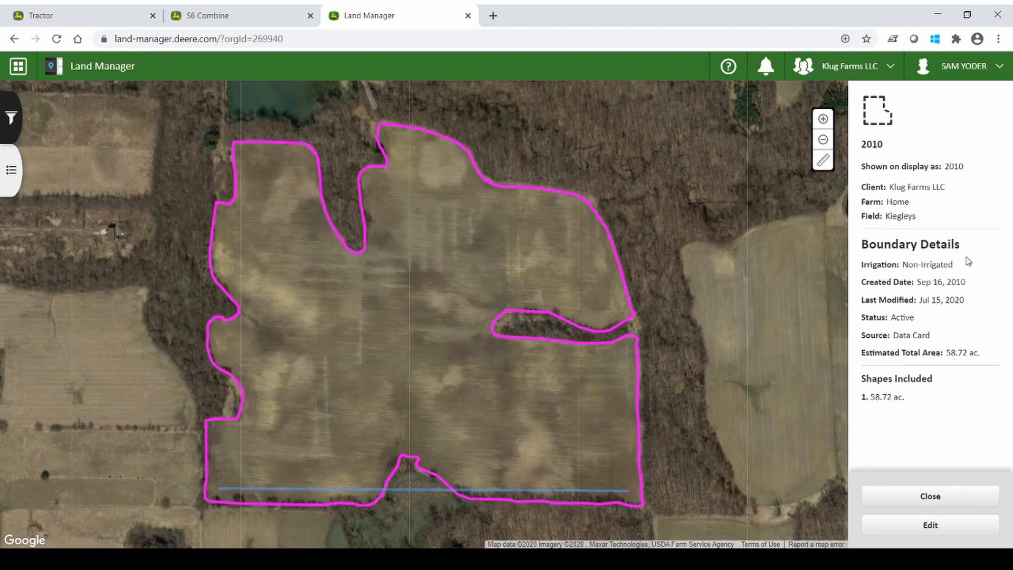
left_click(943, 529)
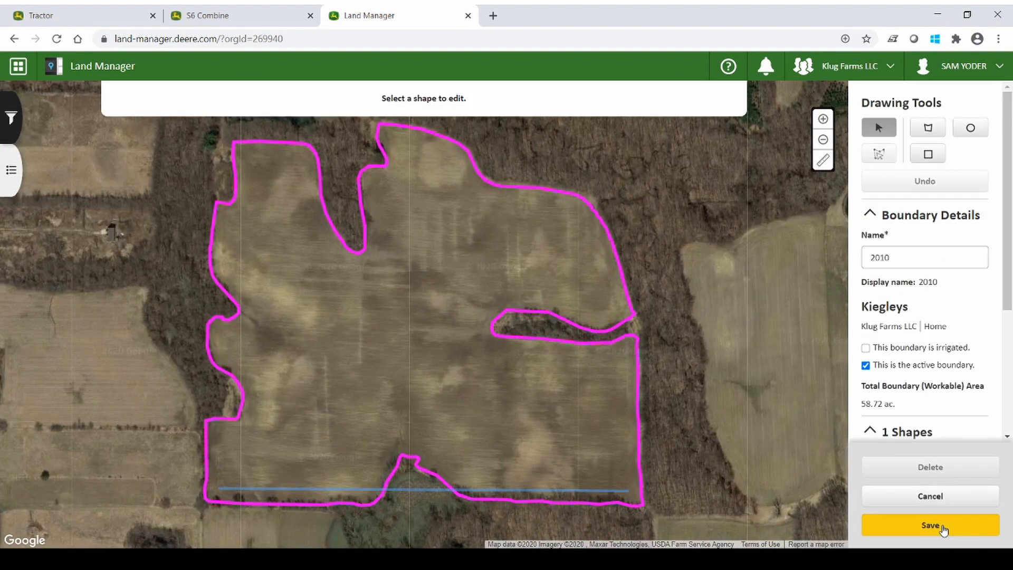
left_click(526, 342)
scroll(531, 354, "up", 1)
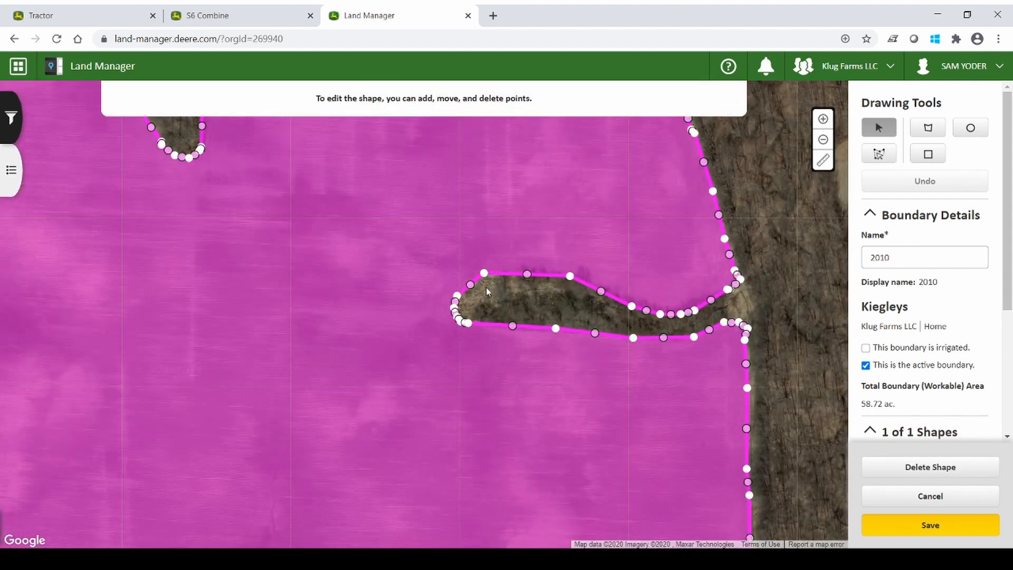
Select the boundary points along the upper and lower edges of the eastern wooded strip and delete them
mouse_move(485, 275)
left_mouse_down()
mouse_move(498, 279)
mouse_move(489, 273)
left_mouse_up()
left_click(570, 276)
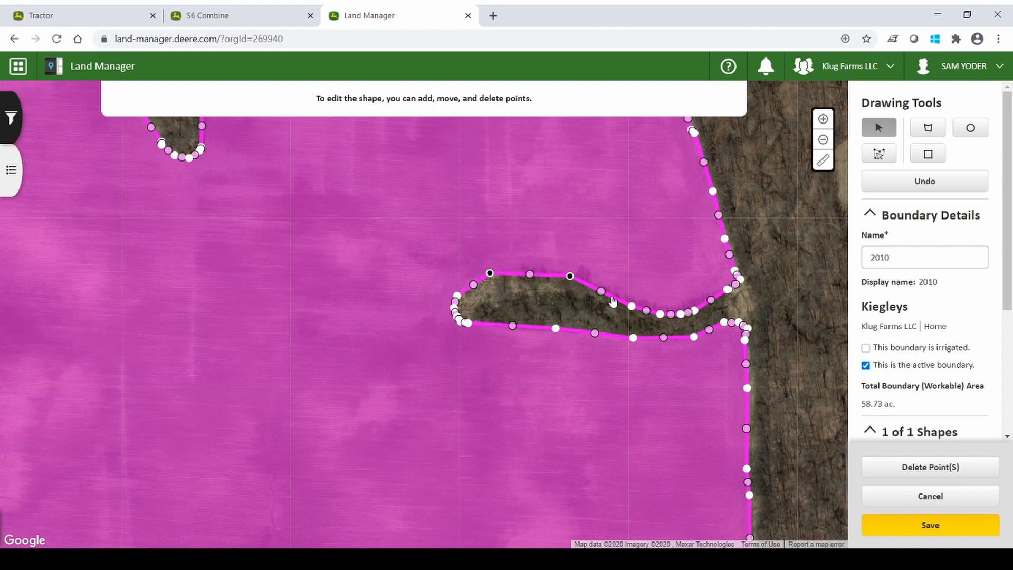
left_click(632, 306)
left_click(660, 314)
left_click(681, 314)
left_click(695, 310)
left_click(694, 337)
left_click(724, 322)
left_click(633, 338)
left_click(556, 329)
left_click(905, 475)
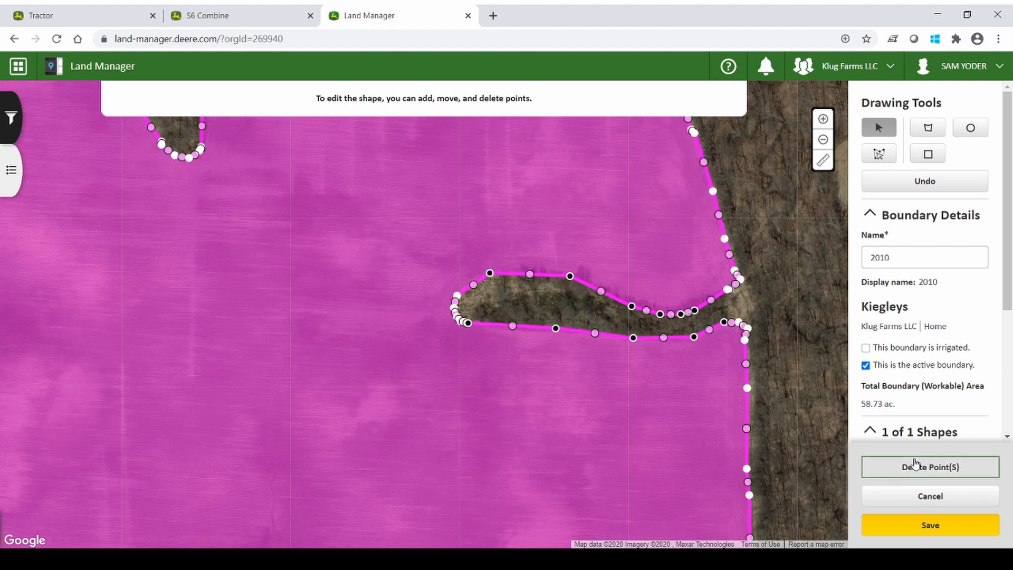
Delete the points at the wooded strip's western tip except one, and move that point onto the field's east edge
left_click(464, 322)
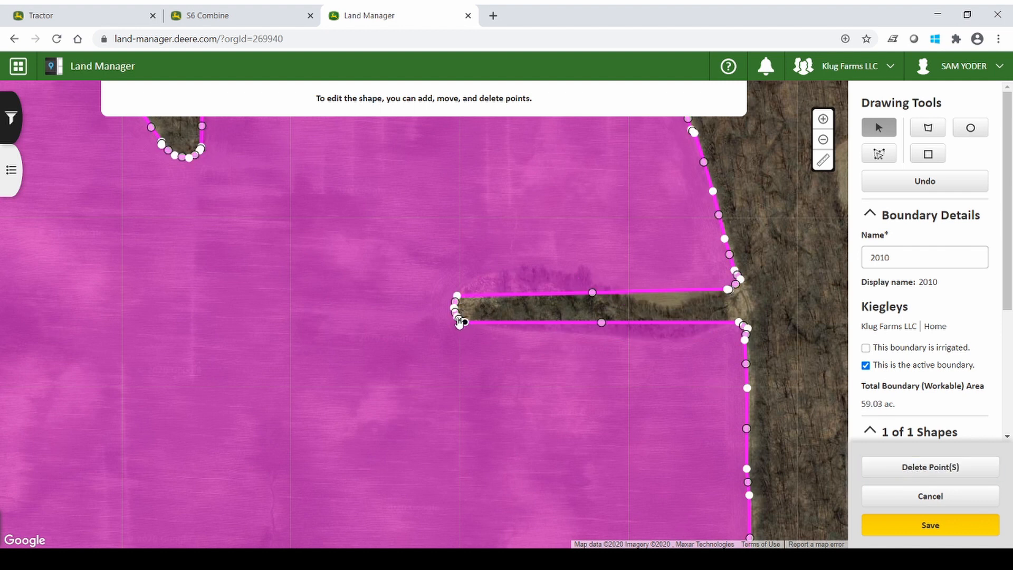
left_click(457, 296)
left_click(907, 467)
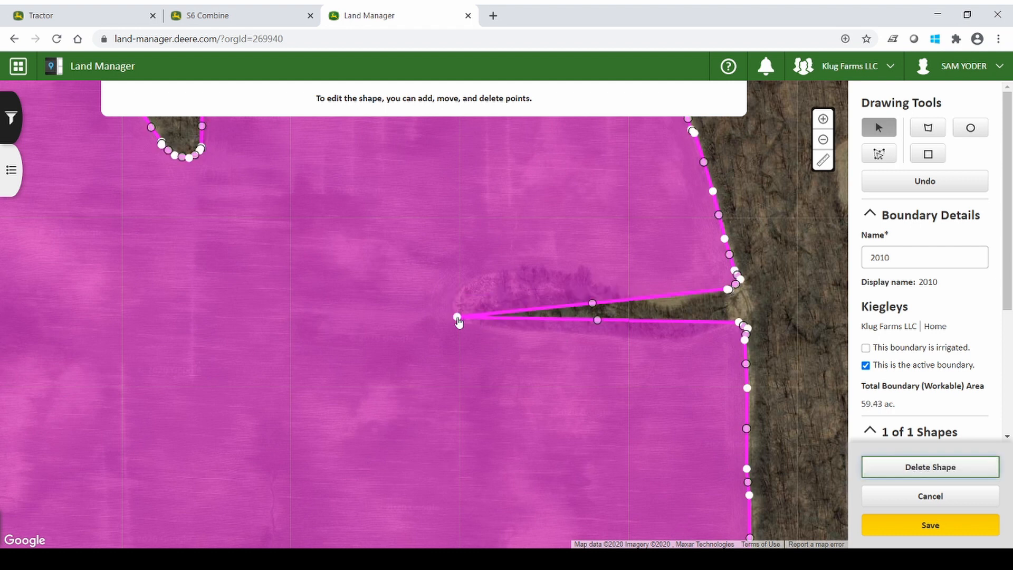
left_click_drag(457, 316, 742, 308)
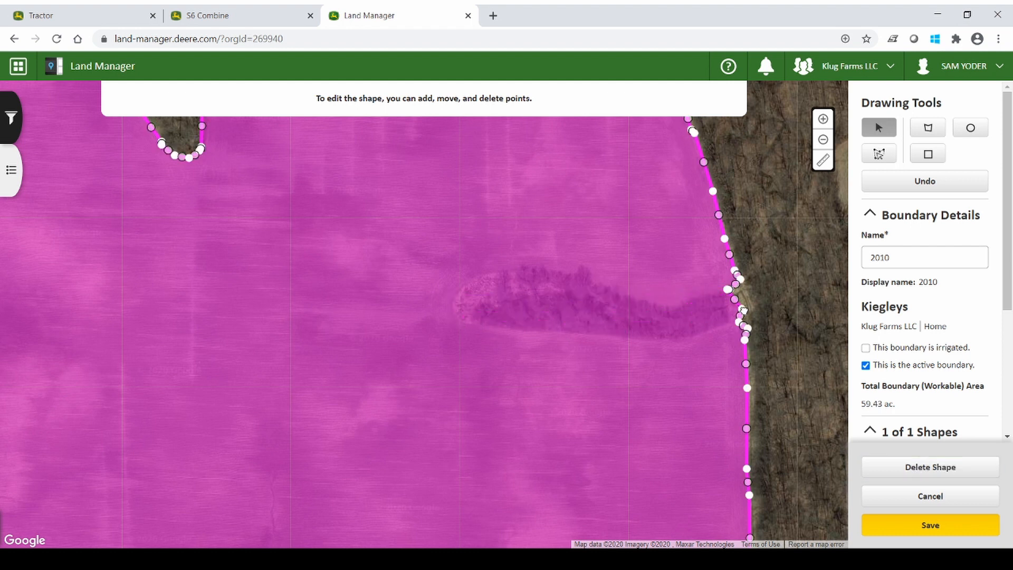
Rename the edited boundary 2020, save it, check its status, and close its details
double_click(902, 257)
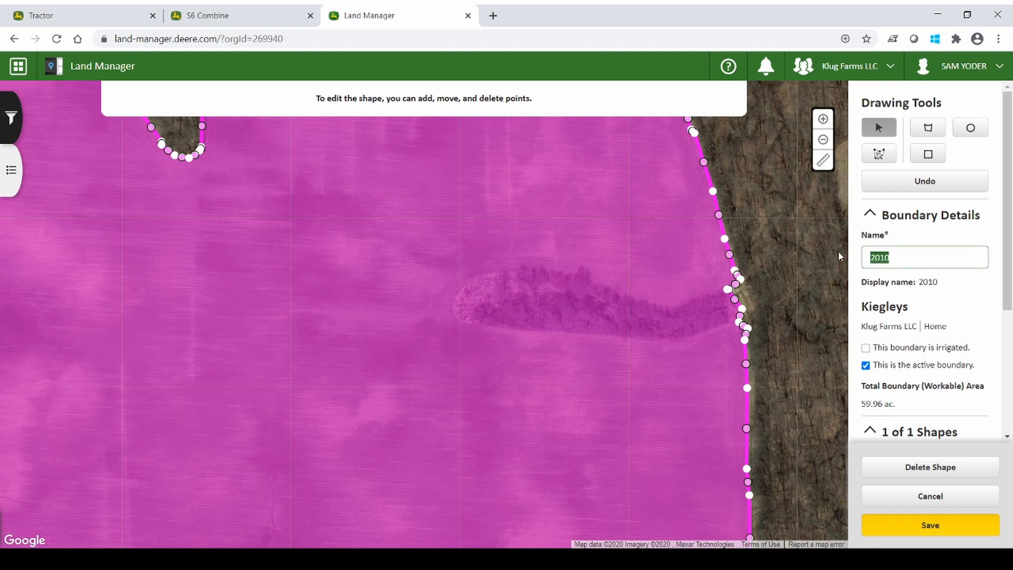
type("2020")
left_click(947, 524)
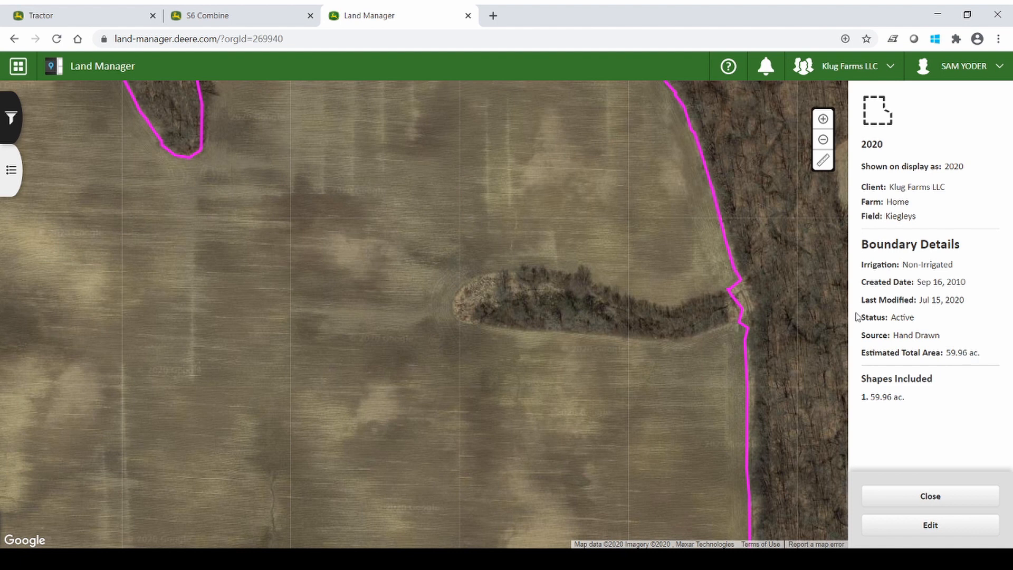
left_click_drag(857, 316, 918, 318)
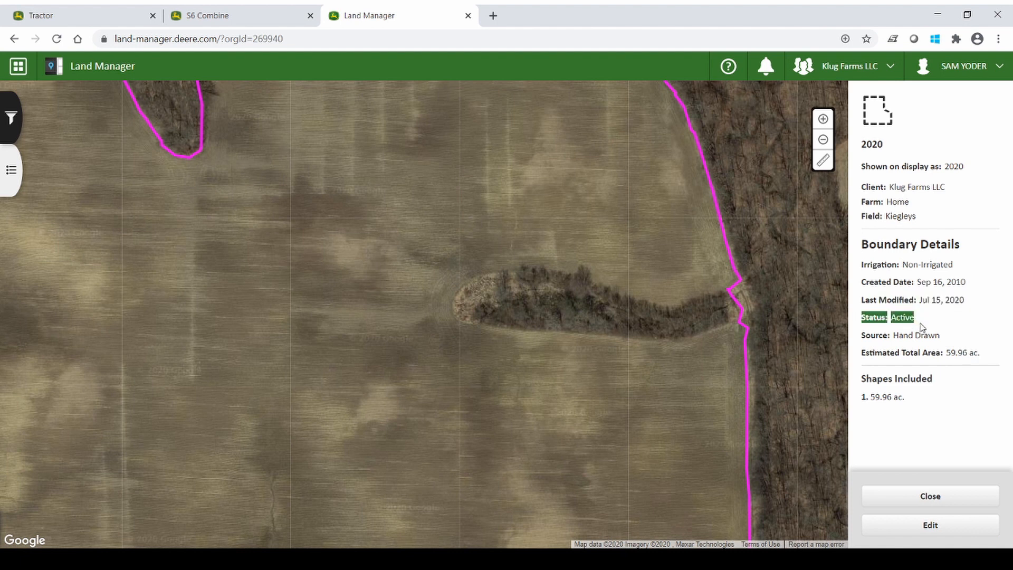
left_click(918, 497)
Select the Kiegleys field with its boundary and all guidance lines in the location list, and show them all on the map
left_click(11, 170)
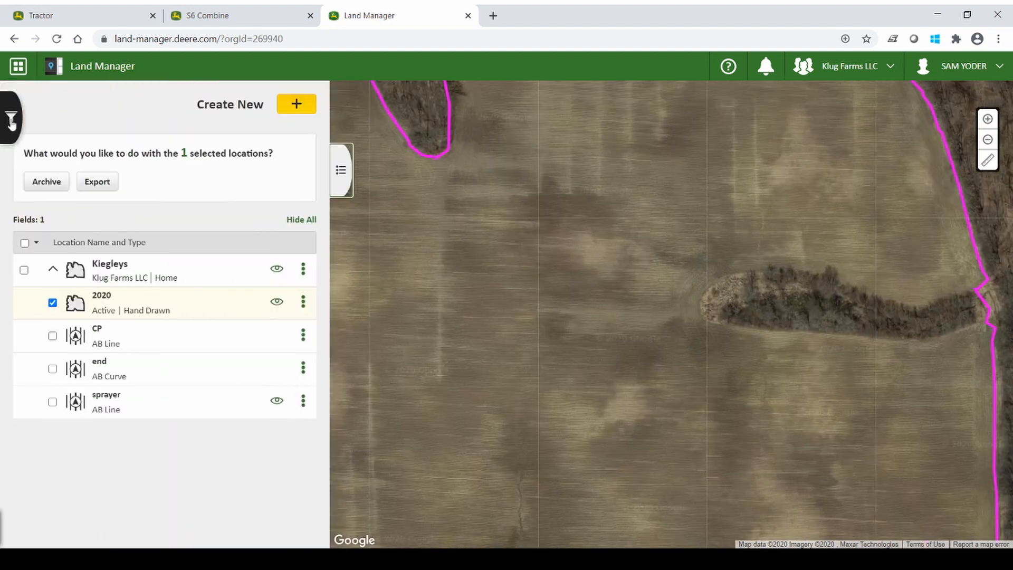
left_click(11, 119)
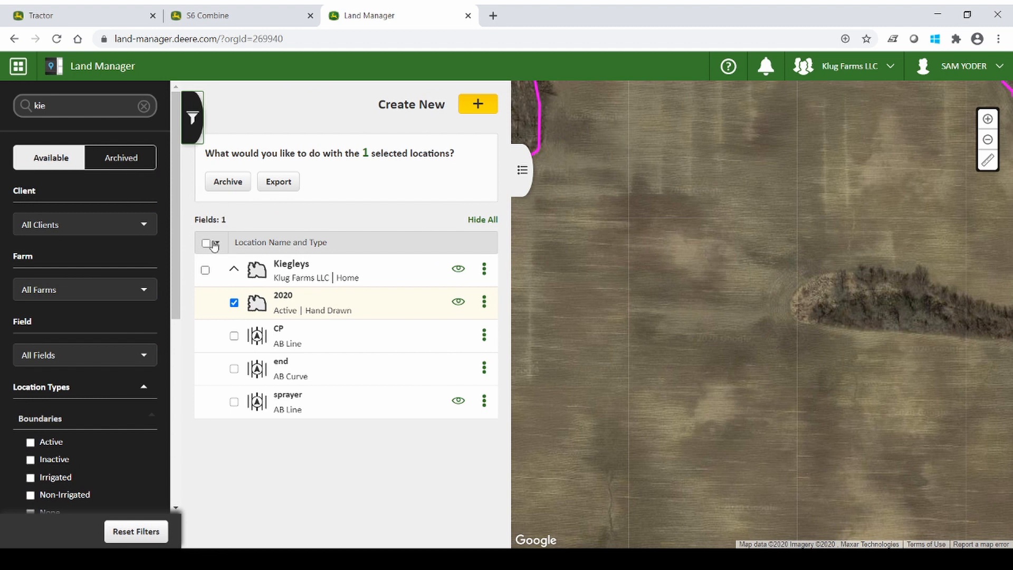
left_click(206, 271)
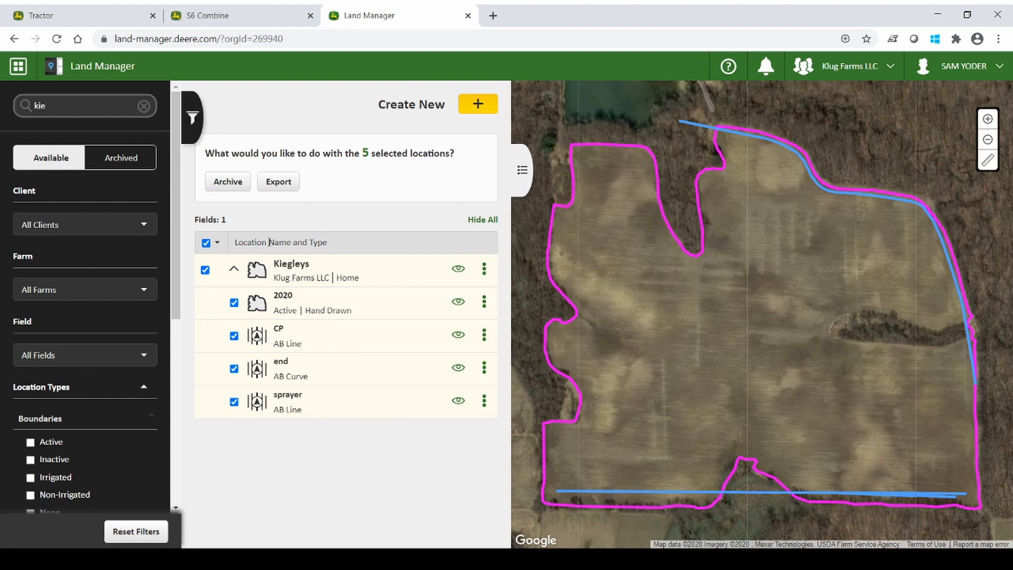
Export the selected locations as a PDF with boundary shapes listed
left_click(277, 183)
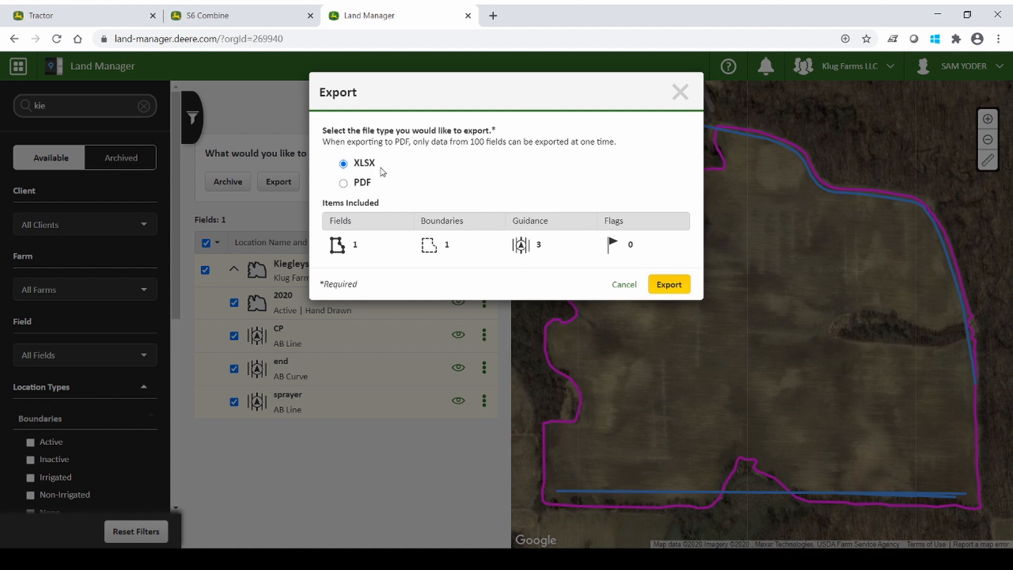
left_click(344, 183)
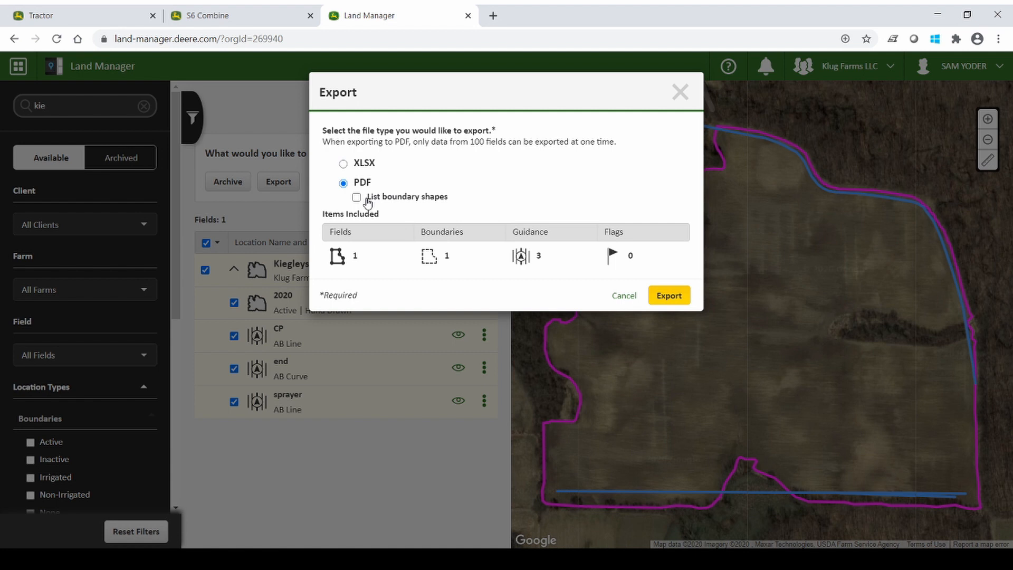
left_click(358, 197)
left_click(670, 295)
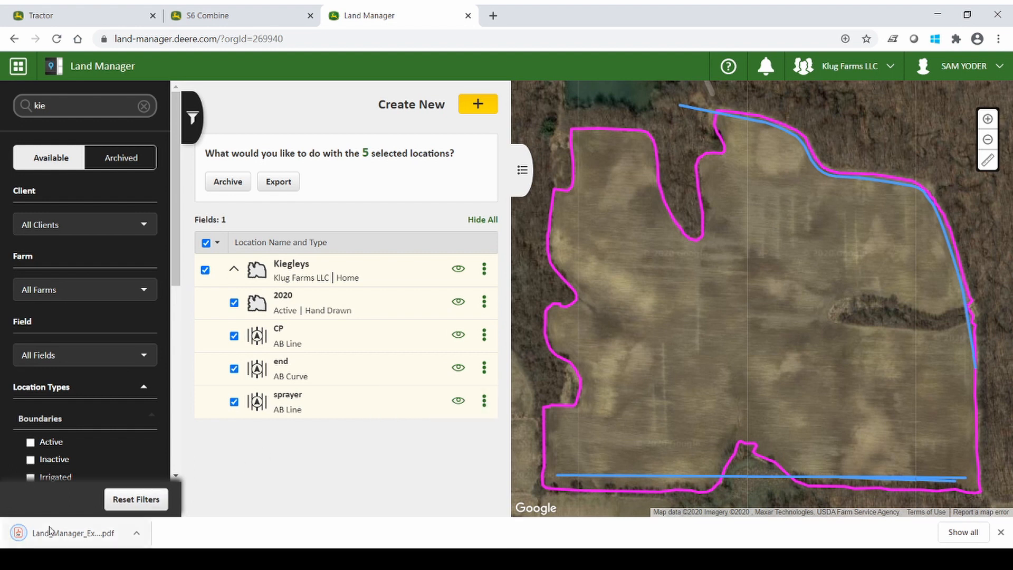
Open the exported PDF and review its field maps and the shape, AB curve and AB line tables
left_click(81, 521)
scroll(838, 334, "down", 5)
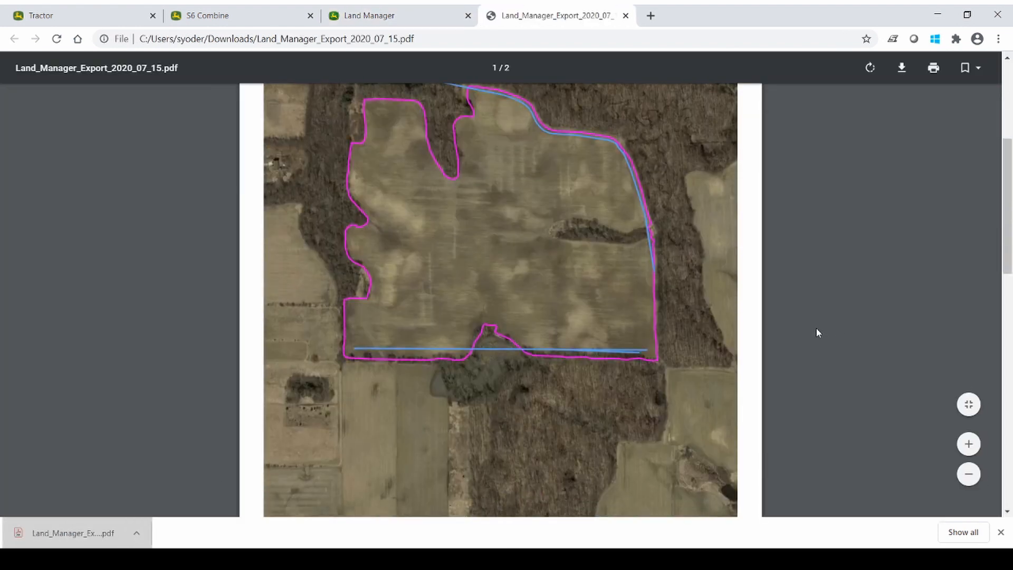
scroll(816, 332, "down", 10)
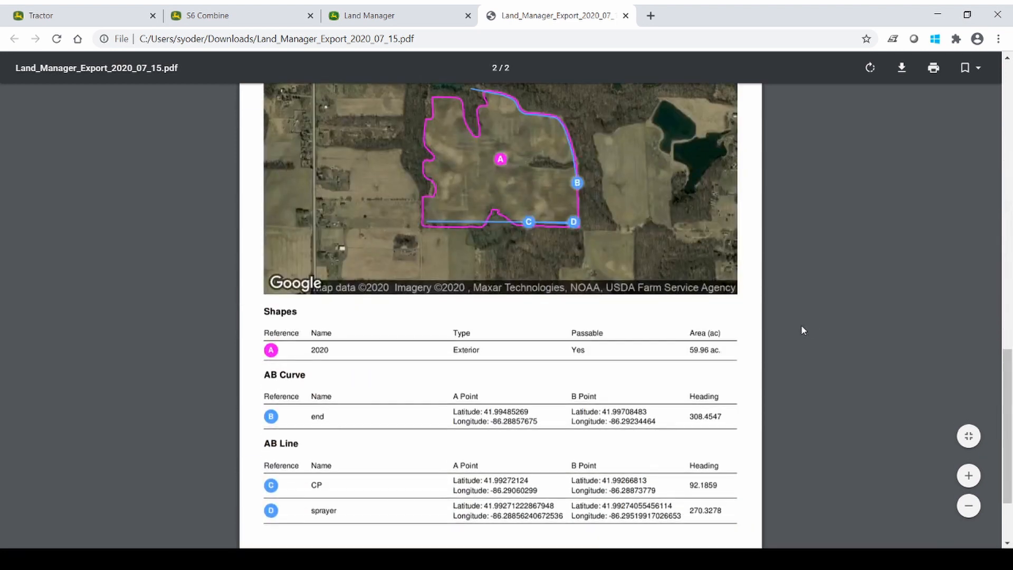
scroll(801, 325, "down", 2)
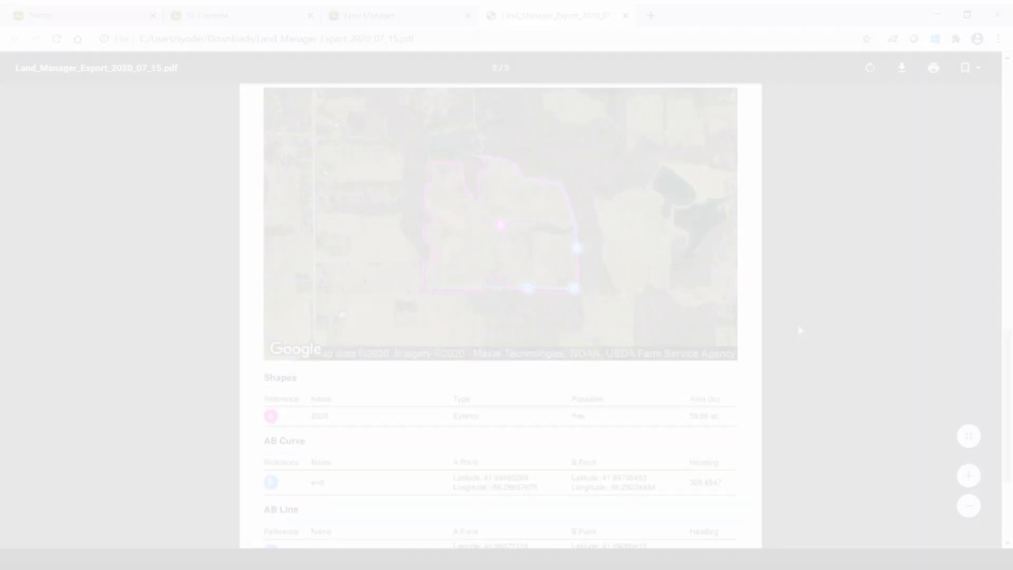